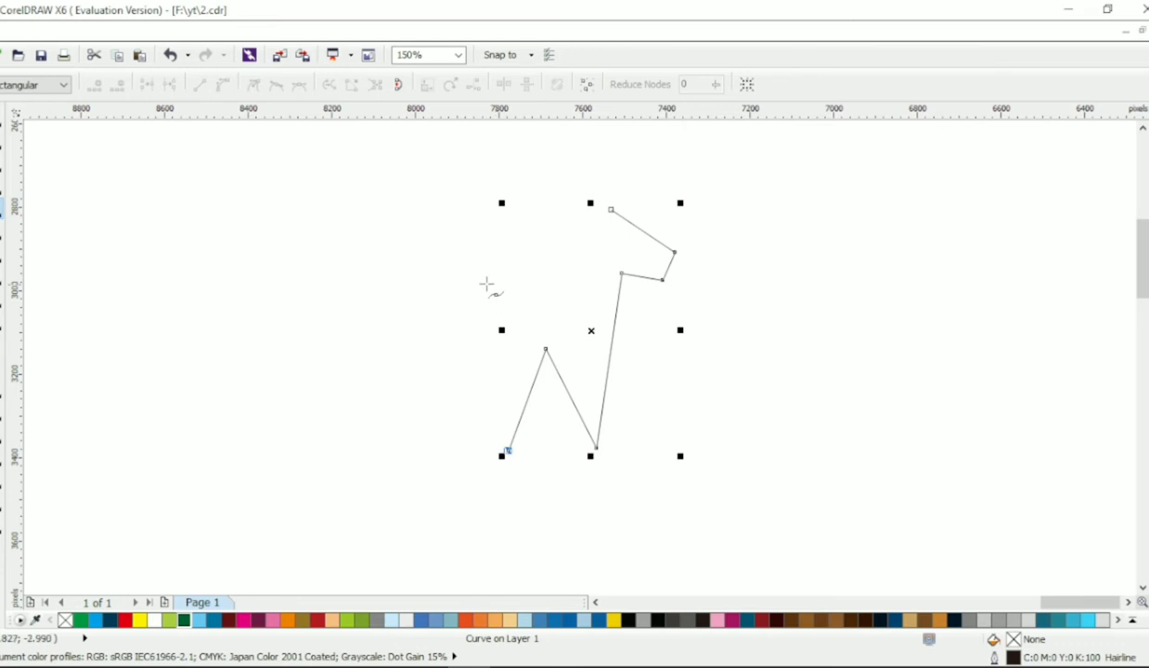
Add the rump and neck-base points to the angular animal outline and close the curve at the top of the head
{"action": "left_click", "coordinate": [464, 287]}
{"action": "left_click", "coordinate": [591, 284]}
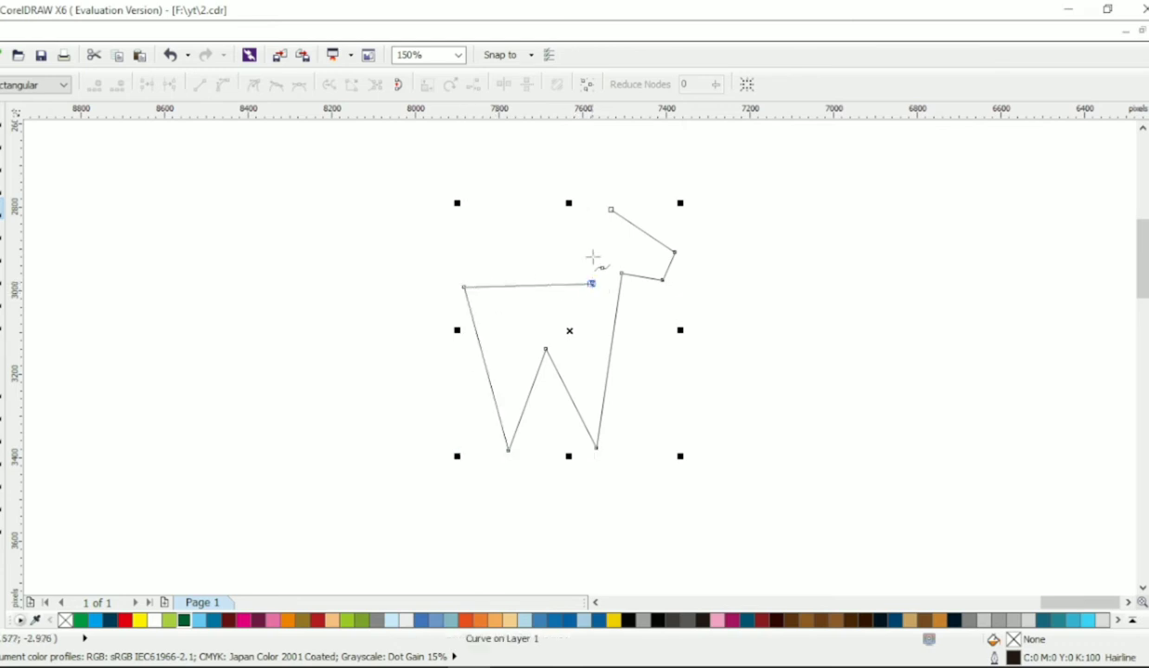
{"action": "left_click", "coordinate": [609, 208]}
Move the four head and throat nodes straight up to lengthen the animal's neck
{"action": "left_click", "coordinate": [7, 136]}
{"action": "left_click_drag", "start_coordinate": [606, 163], "coordinate": [661, 252]}
{"action": "left_click_drag", "start_coordinate": [702, 200], "coordinate": [588, 292]}
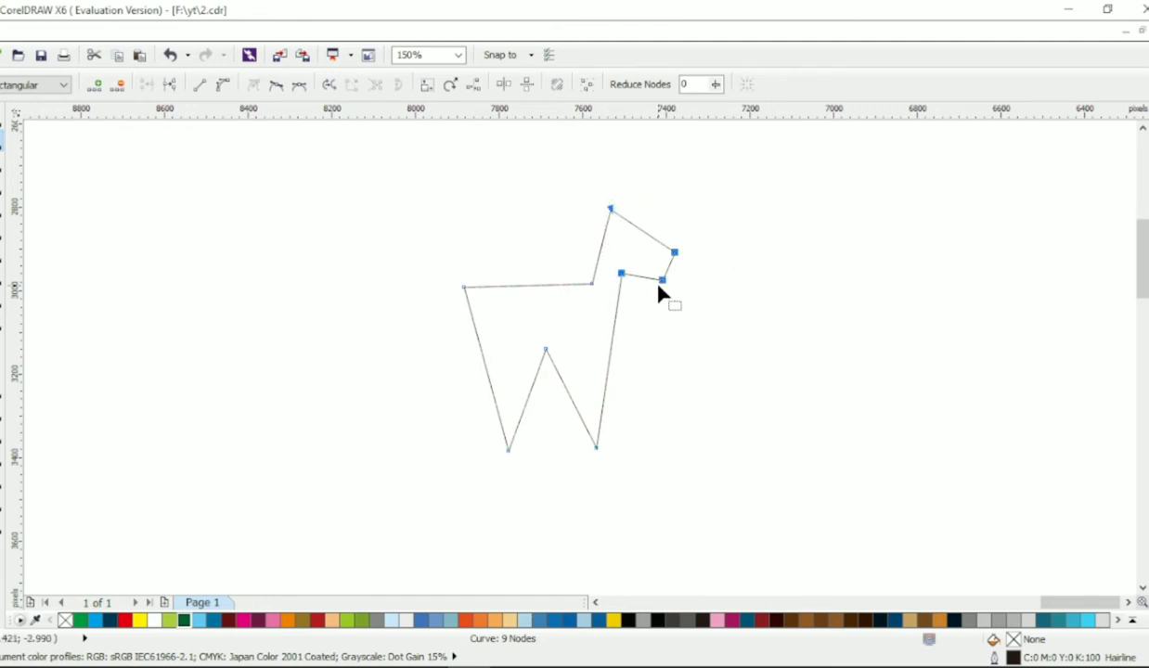
{"action": "left_click_drag", "start_coordinate": [661, 281], "coordinate": [666, 256]}
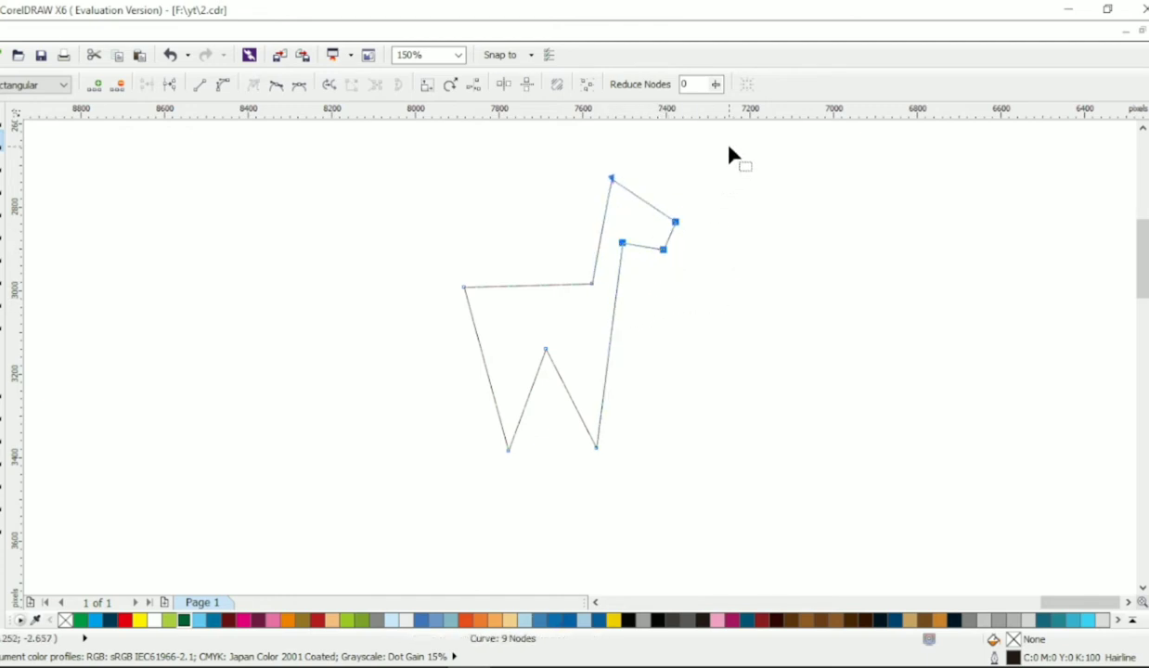
Shift all nodes of the outline slightly down and convert every straight segment to a curve
{"action": "left_click_drag", "start_coordinate": [734, 156], "coordinate": [409, 478]}
{"action": "left_click_drag", "start_coordinate": [466, 292], "coordinate": [470, 321]}
{"action": "left_click", "coordinate": [201, 88]}
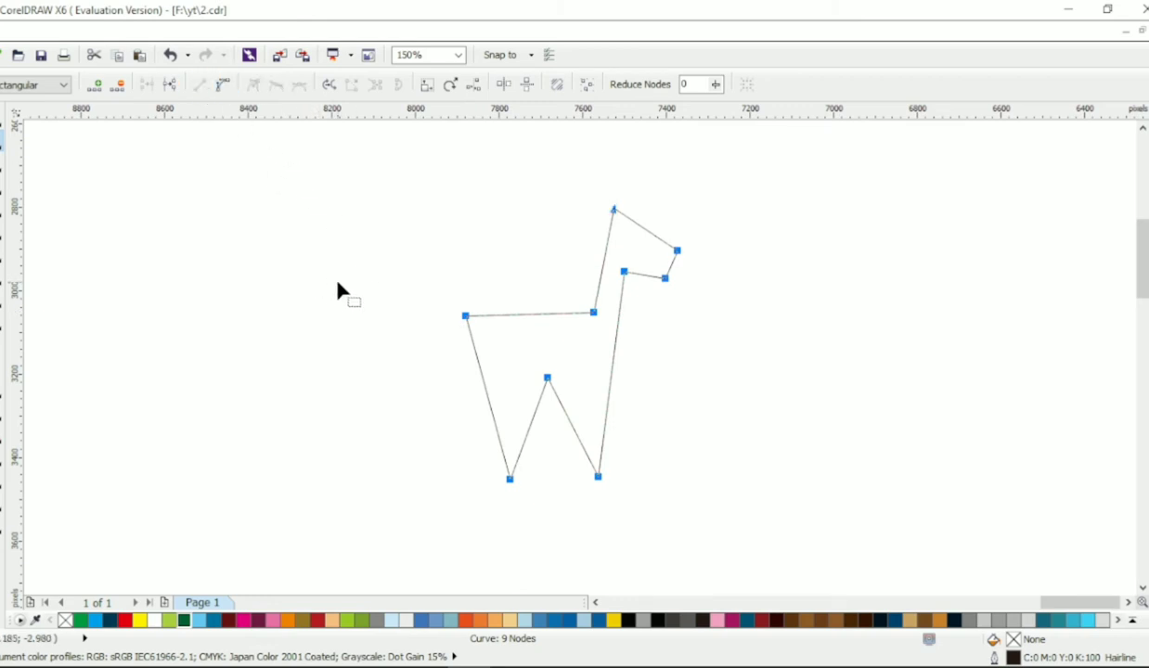
{"action": "left_click", "coordinate": [222, 85]}
Smooth the node between the legs into an arch and bow the rear, front-leg and chest lines outward
{"action": "left_click", "coordinate": [547, 377]}
{"action": "left_click", "coordinate": [276, 85]}
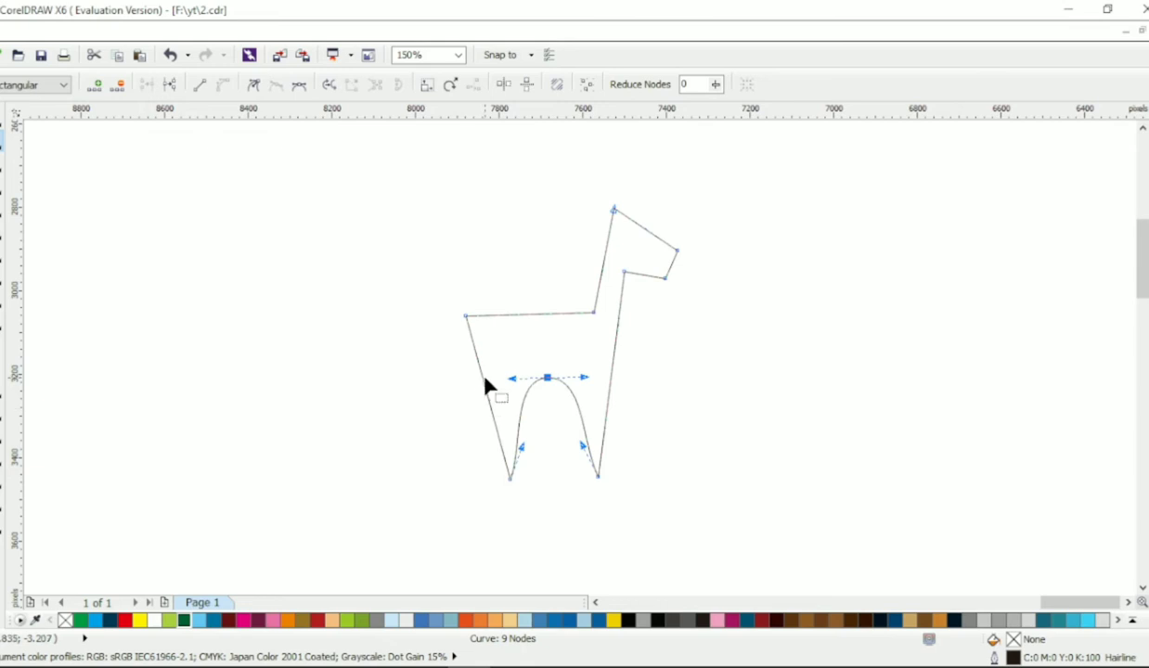
{"action": "left_click_drag", "start_coordinate": [486, 385], "coordinate": [455, 394]}
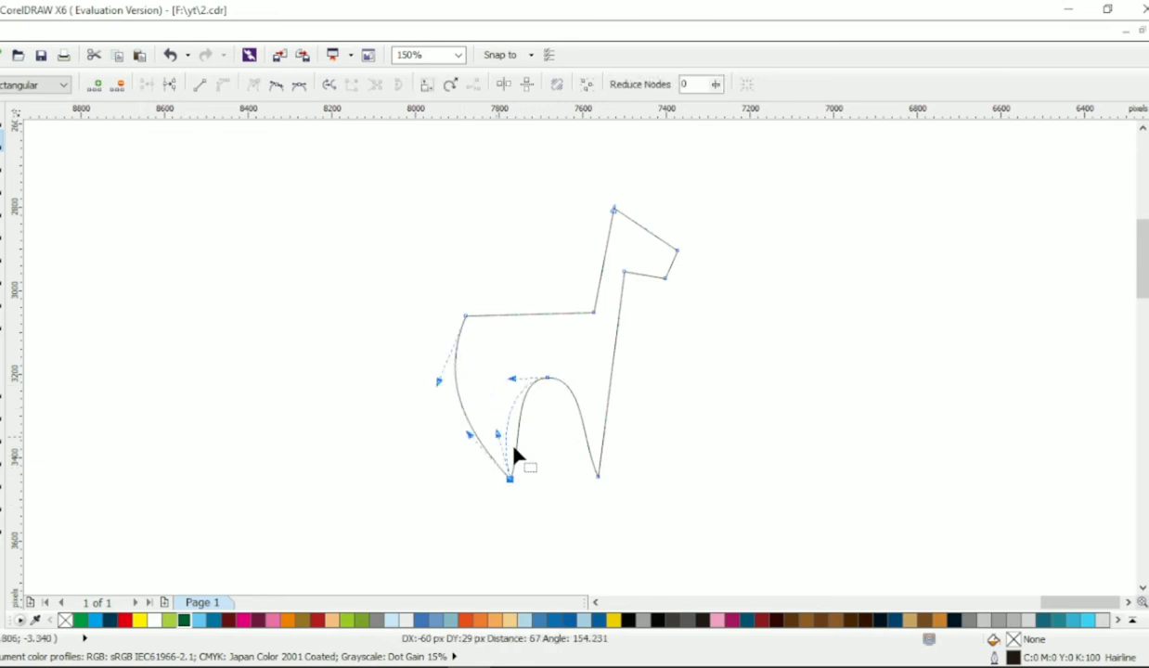
{"action": "left_click", "coordinate": [598, 476]}
{"action": "left_click_drag", "start_coordinate": [606, 411], "coordinate": [639, 419]}
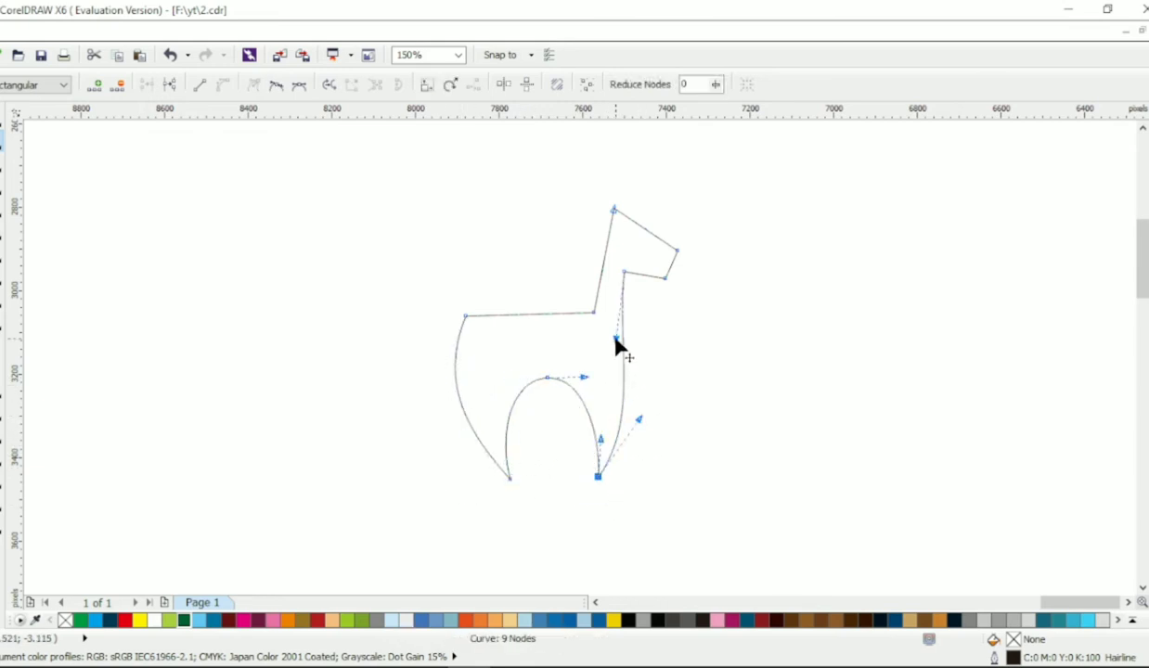
{"action": "left_click_drag", "start_coordinate": [616, 340], "coordinate": [625, 343]}
{"action": "left_click", "coordinate": [276, 85]}
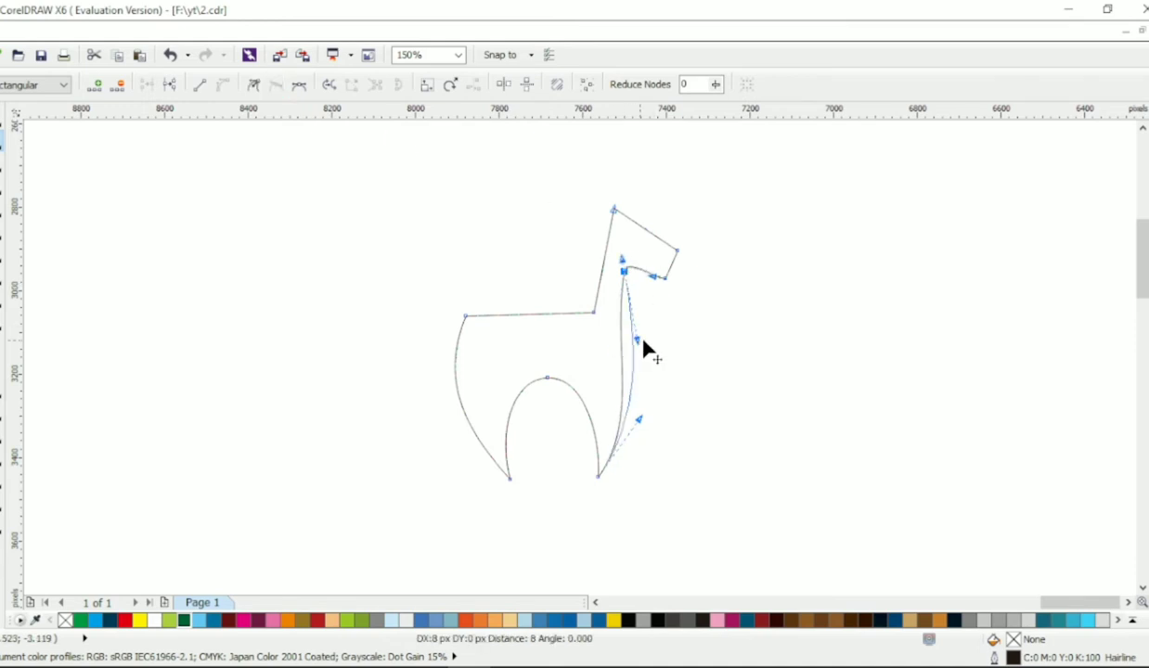
Arch the animal's back over the rump, smooth its end nodes, and dip the line toward the neck base
{"action": "left_click_drag", "start_coordinate": [533, 319], "coordinate": [469, 290]}
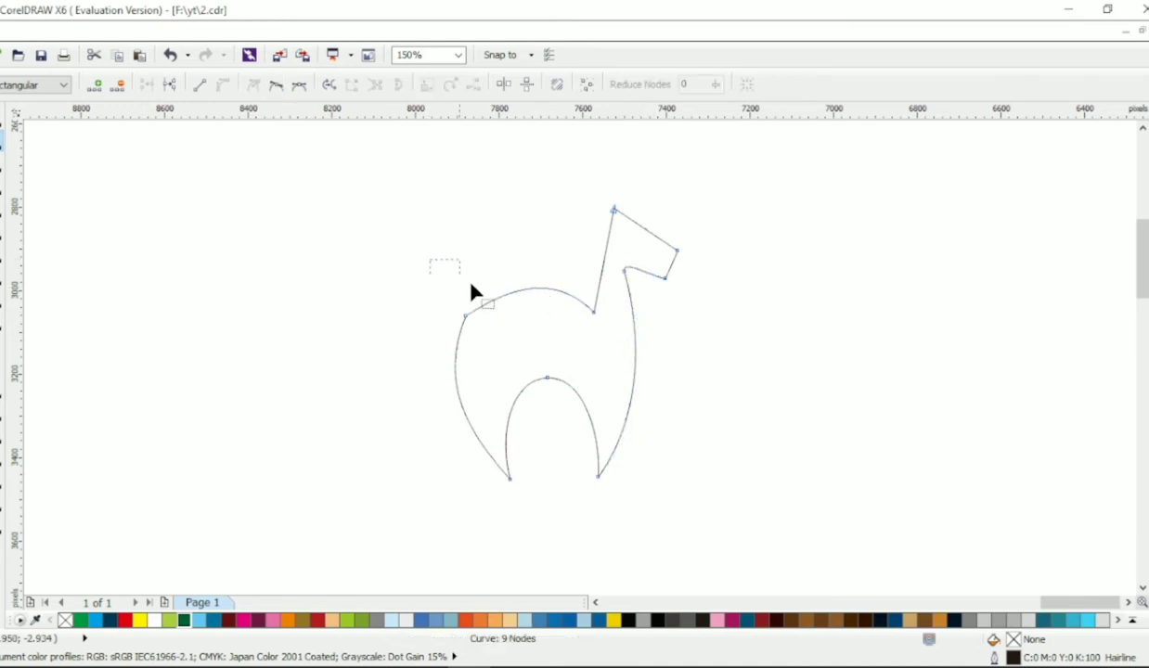
{"action": "left_click", "coordinate": [275, 86]}
{"action": "left_click_drag", "start_coordinate": [573, 285], "coordinate": [570, 332]}
{"action": "left_click_drag", "start_coordinate": [608, 244], "coordinate": [639, 234]}
Smooth the node at the top of the head to round the crown and the back of the neck
{"action": "scroll", "coordinate": [654, 202], "scroll_direction": "up", "scroll_amount": 1}
{"action": "left_click_drag", "start_coordinate": [605, 193], "coordinate": [506, 268]}
{"action": "left_click", "coordinate": [275, 85]}
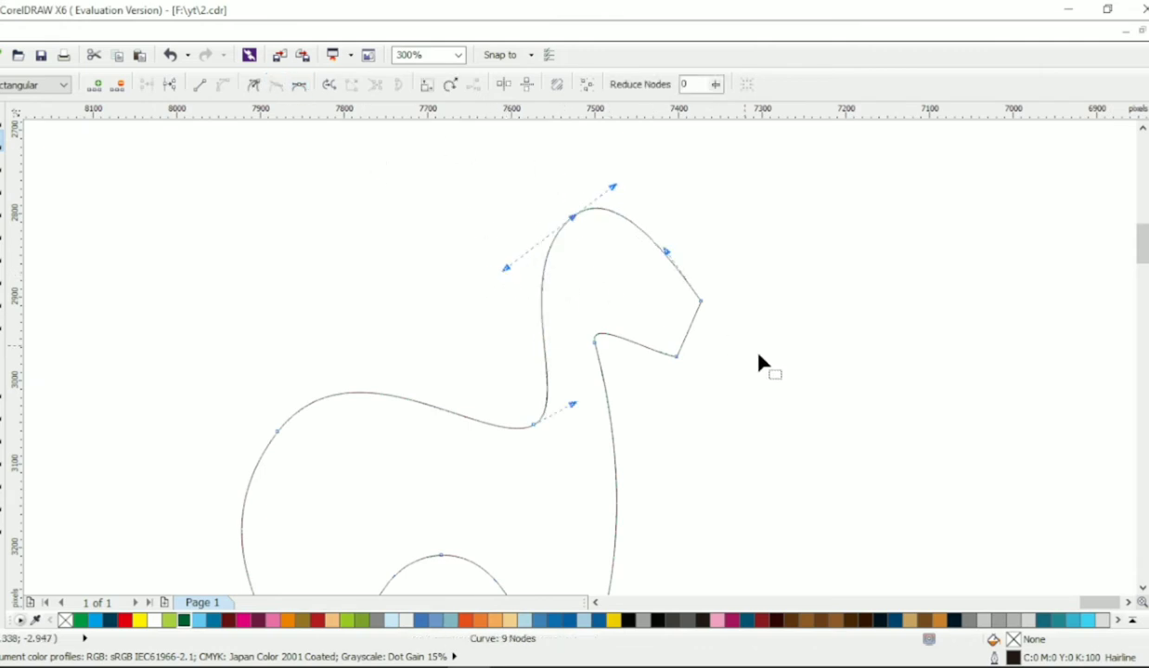
Smooth the two muzzle nodes and reposition them to form a rounded snout
{"action": "left_click_drag", "start_coordinate": [732, 275], "coordinate": [667, 345]}
{"action": "left_click", "coordinate": [277, 85]}
{"action": "left_click", "coordinate": [756, 357]}
{"action": "left_click", "coordinate": [676, 355]}
{"action": "left_click", "coordinate": [701, 304]}
{"action": "left_click", "coordinate": [718, 300]}
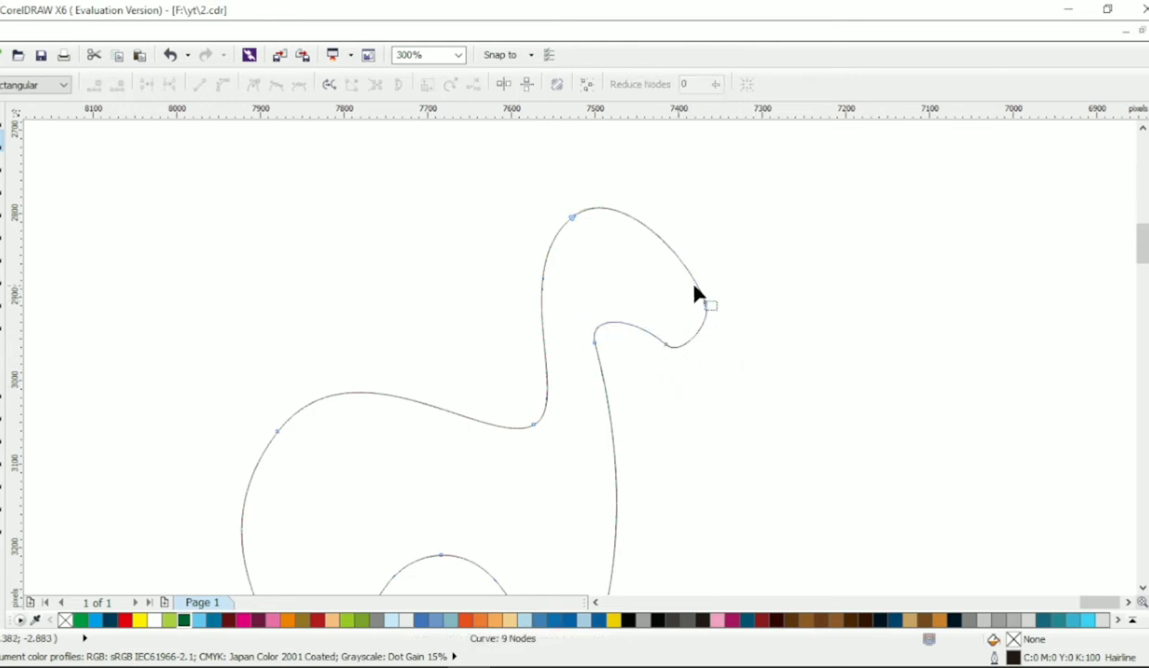
Add a node above the nose, pull it inward to form a small dent, and adjust the forehead curve
{"action": "double_click", "coordinate": [692, 277]}
{"action": "left_click_drag", "start_coordinate": [692, 277], "coordinate": [678, 285]}
{"action": "left_click_drag", "start_coordinate": [680, 287], "coordinate": [685, 287]}
{"action": "left_click", "coordinate": [732, 267]}
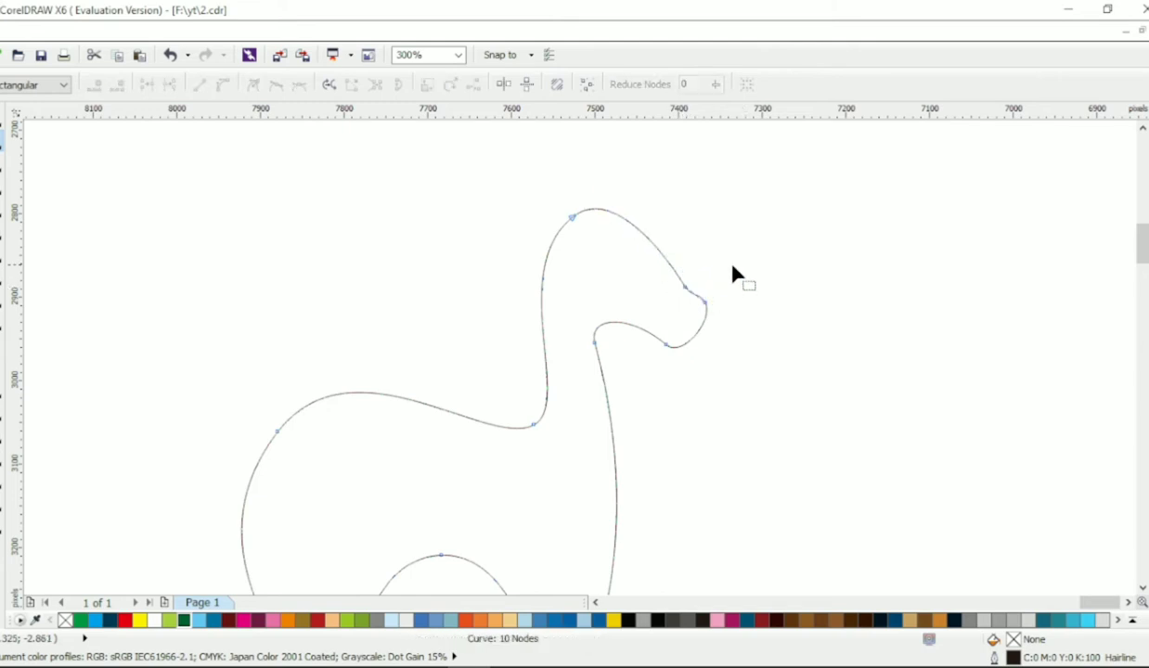
{"action": "left_click", "coordinate": [659, 250]}
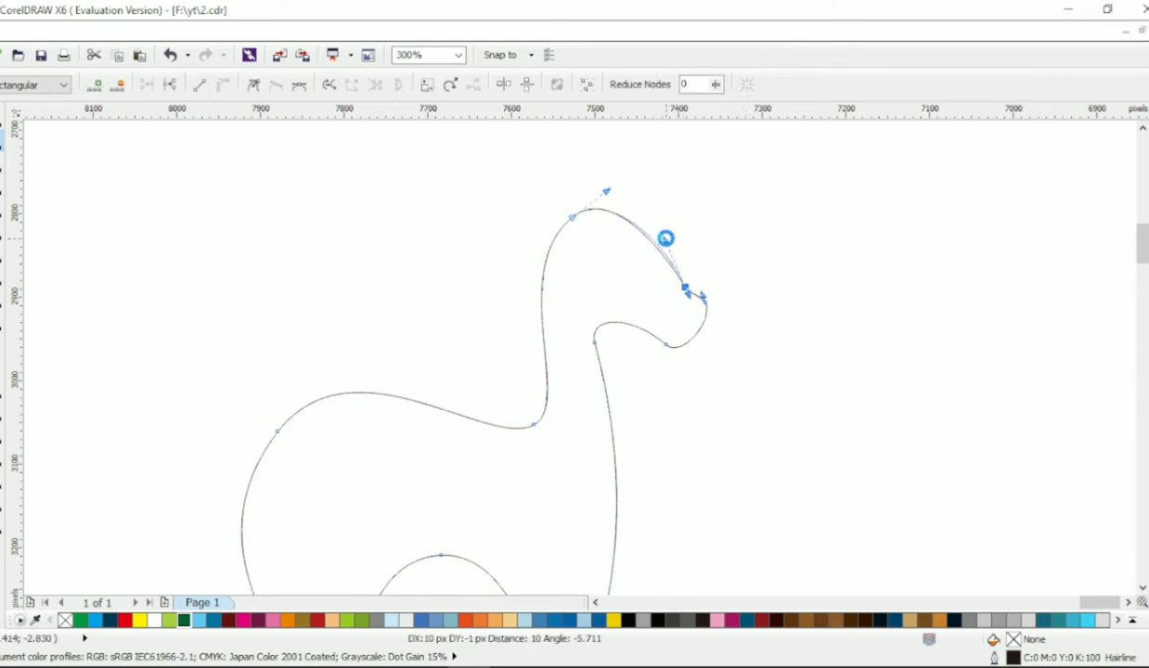
{"action": "left_click", "coordinate": [577, 255]}
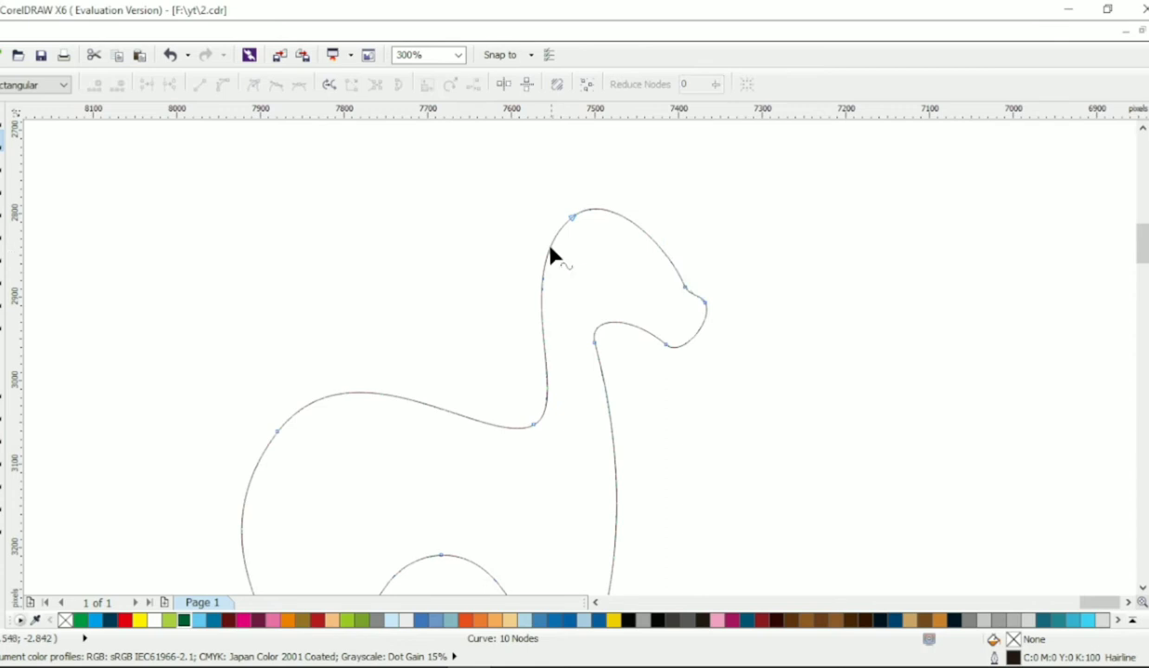
Add two nodes at the back of the head, pull one out into a pointed ear, and curve the ear's edges
{"action": "double_click", "coordinate": [548, 255]}
{"action": "double_click", "coordinate": [544, 267]}
{"action": "left_click_drag", "start_coordinate": [487, 180], "coordinate": [494, 225]}
{"action": "left_click", "coordinate": [253, 84]}
{"action": "left_click", "coordinate": [549, 261]}
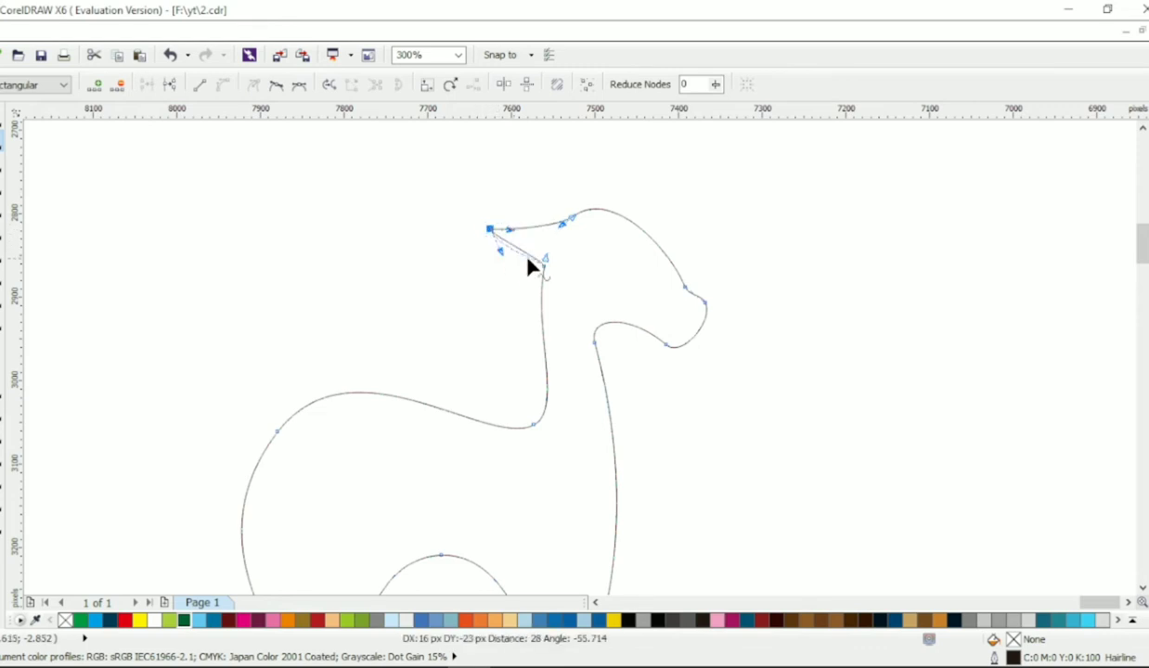
{"action": "left_click_drag", "start_coordinate": [547, 266], "coordinate": [544, 226]}
{"action": "left_click", "coordinate": [562, 209]}
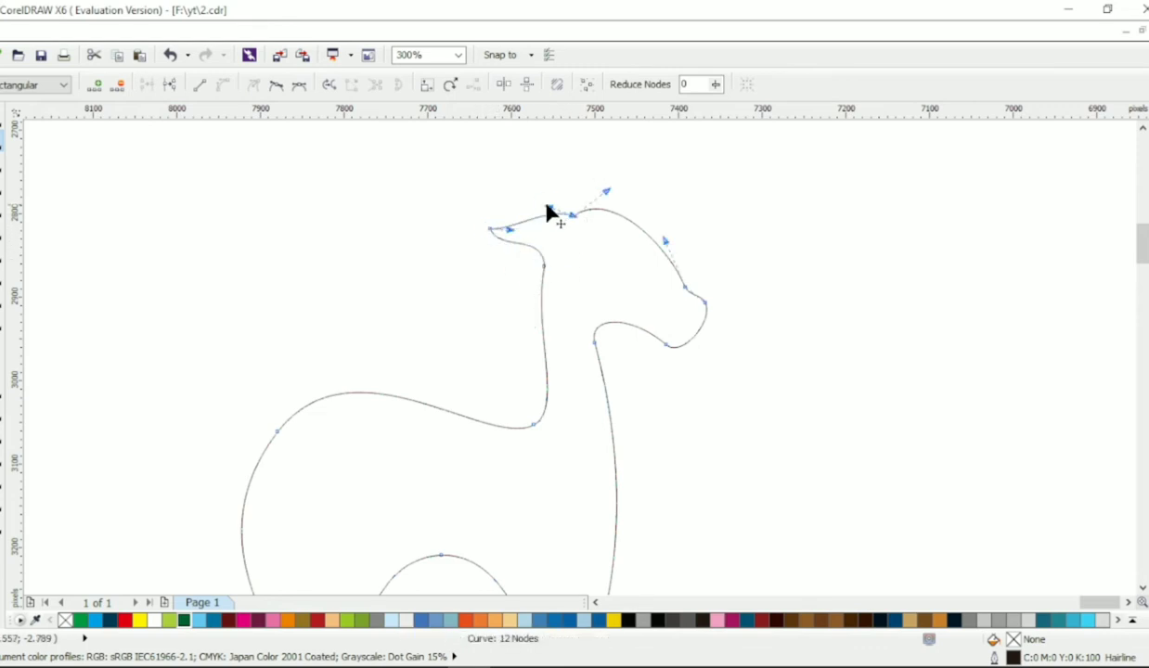
{"action": "left_click", "coordinate": [2, 119]}
{"action": "left_click", "coordinate": [462, 291]}
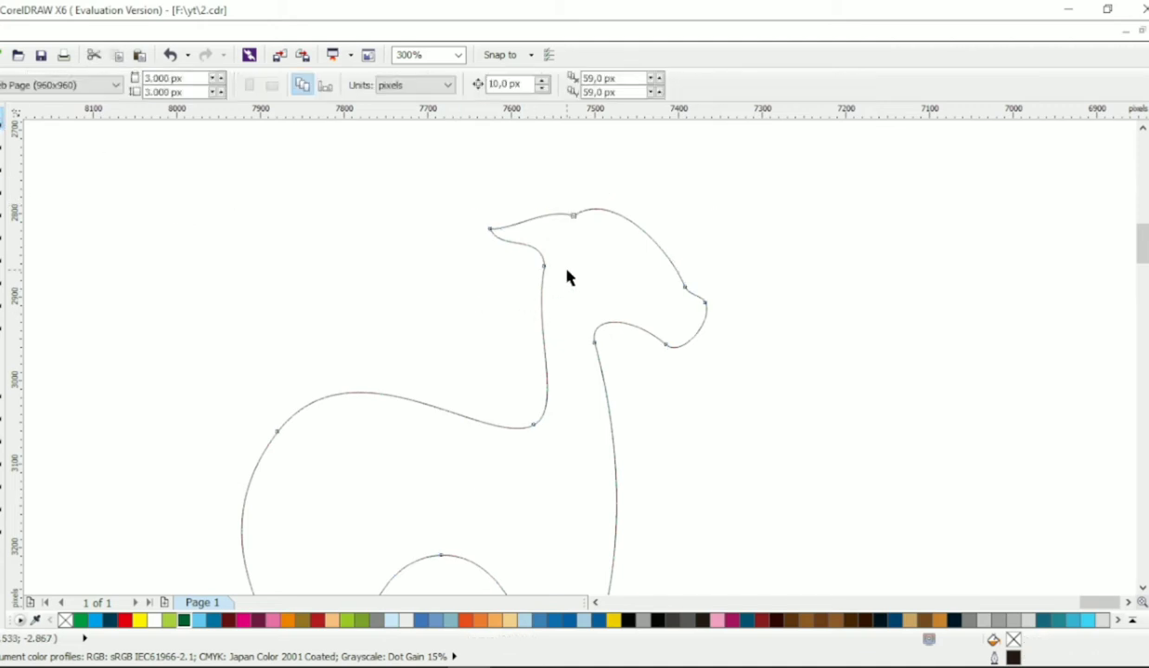
{"action": "left_click", "coordinate": [556, 265]}
{"action": "key", "text": "F10"}
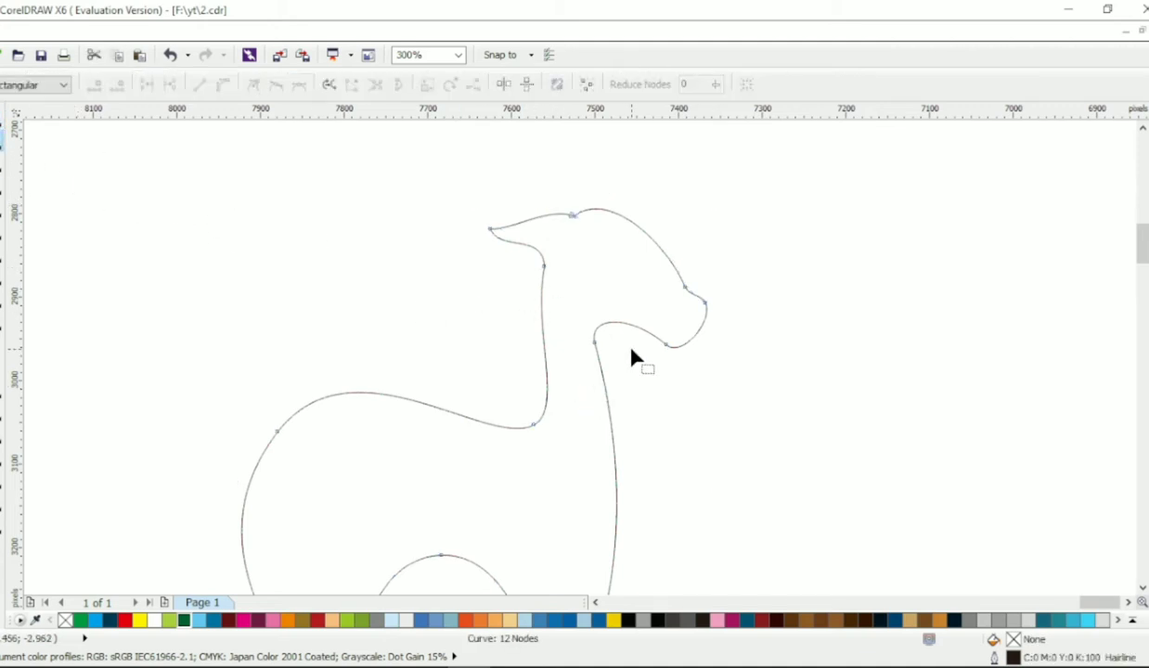
Shift the front foot node slightly outward
{"action": "scroll", "coordinate": [609, 335], "scroll_direction": "down", "scroll_amount": 2}
{"action": "left_click", "coordinate": [612, 345]}
{"action": "left_click", "coordinate": [589, 551], "text": "shift"}
{"action": "left_click_drag", "start_coordinate": [588, 550], "coordinate": [600, 550]}
{"action": "left_click", "coordinate": [698, 459]}
{"action": "scroll", "coordinate": [598, 510], "scroll_direction": "down", "scroll_amount": 1}
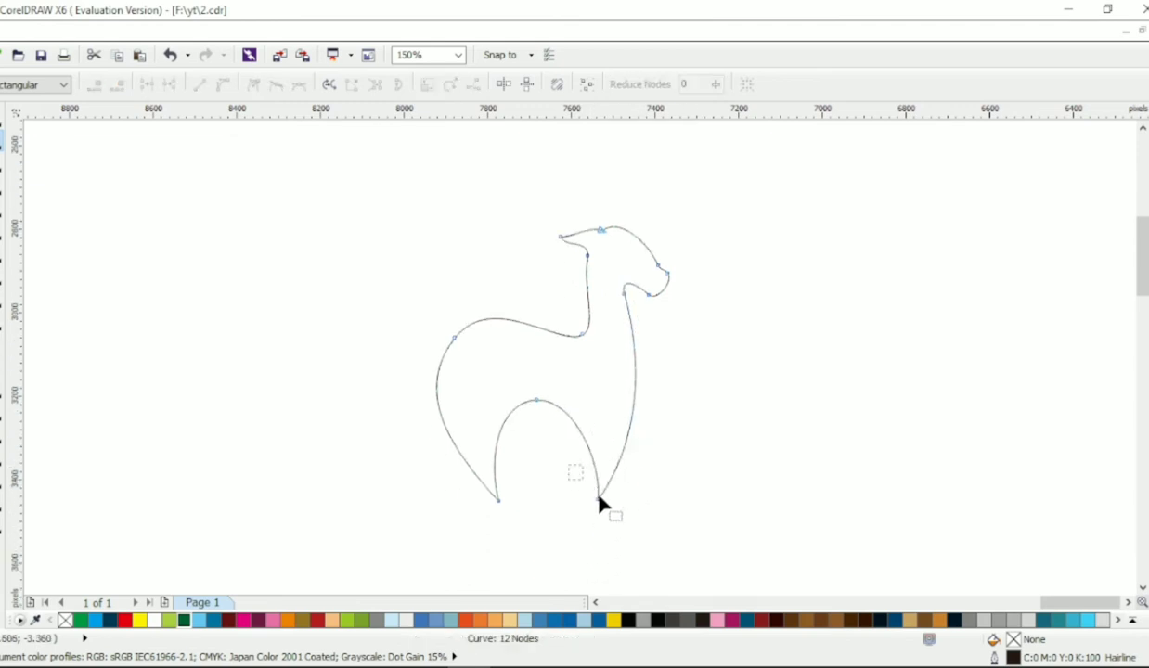
Move the front foot node up and inward and the rear foot node inward, adjusting the curves beside them
{"action": "left_click", "coordinate": [598, 501]}
{"action": "left_click_drag", "start_coordinate": [598, 501], "coordinate": [577, 476]}
{"action": "mouse_move", "coordinate": [620, 423]}
{"action": "left_mouse_down"}
{"action": "mouse_move", "coordinate": [642, 451]}
{"action": "mouse_move", "coordinate": [620, 438]}
{"action": "left_mouse_up"}
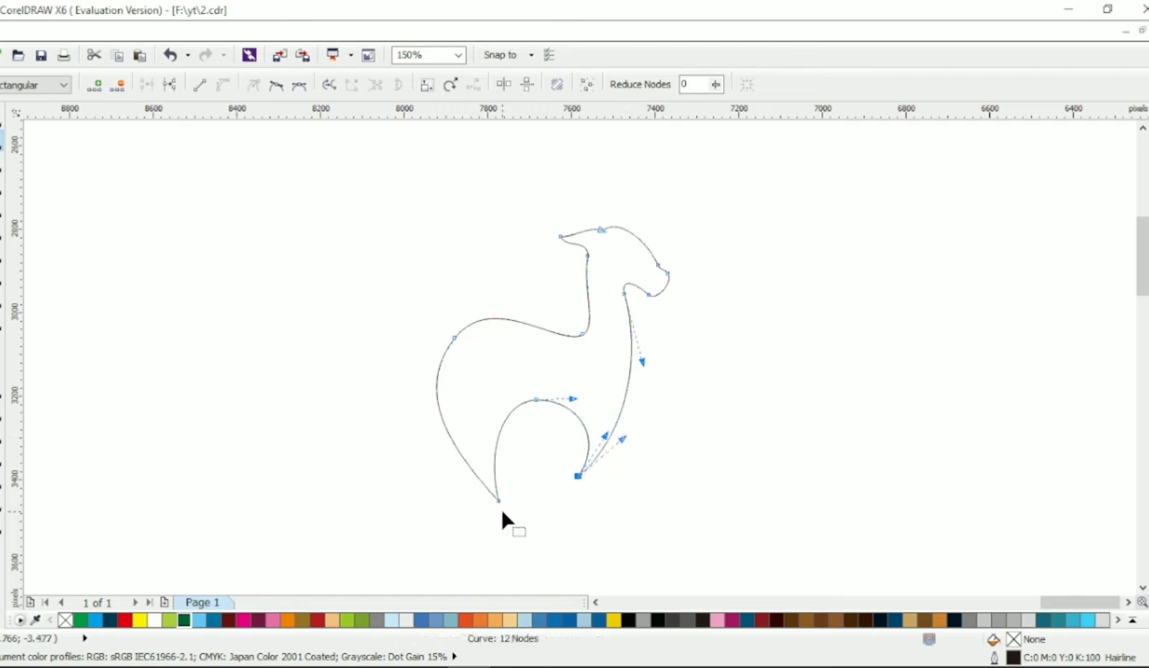
{"action": "left_click_drag", "start_coordinate": [498, 501], "coordinate": [511, 502]}
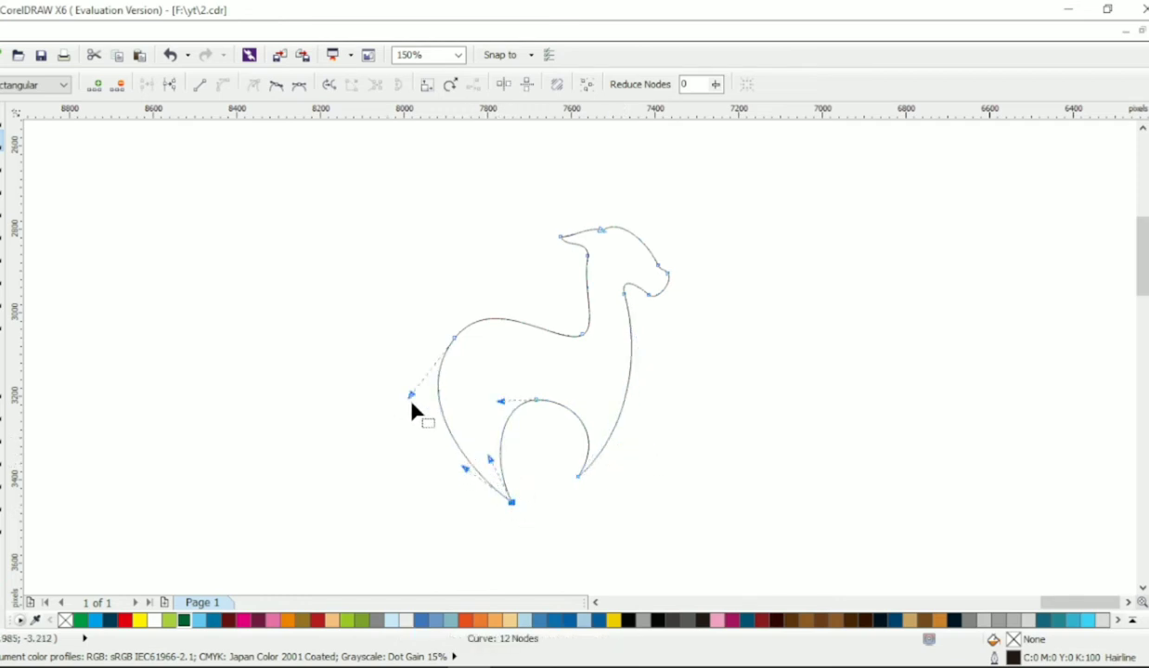
{"action": "left_click_drag", "start_coordinate": [411, 397], "coordinate": [423, 397]}
Raise the neck-base node, delete the node below the ear, and reshape the back of the neck into one long curve
{"action": "left_click_drag", "start_coordinate": [582, 336], "coordinate": [583, 325]}
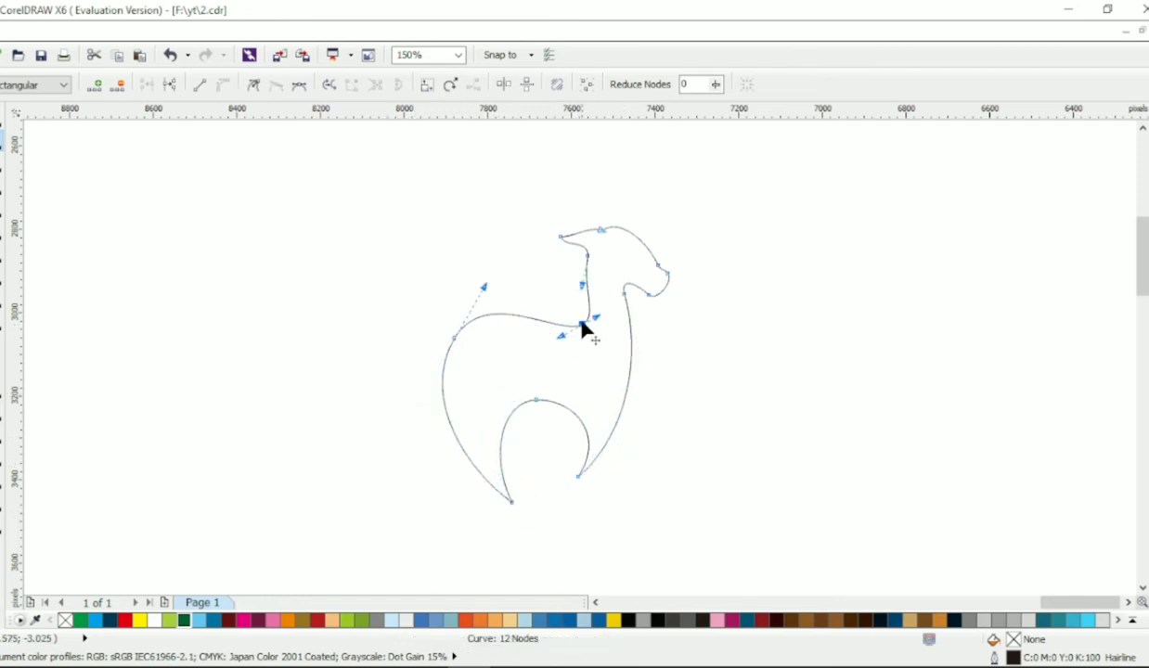
{"action": "double_click", "coordinate": [588, 255]}
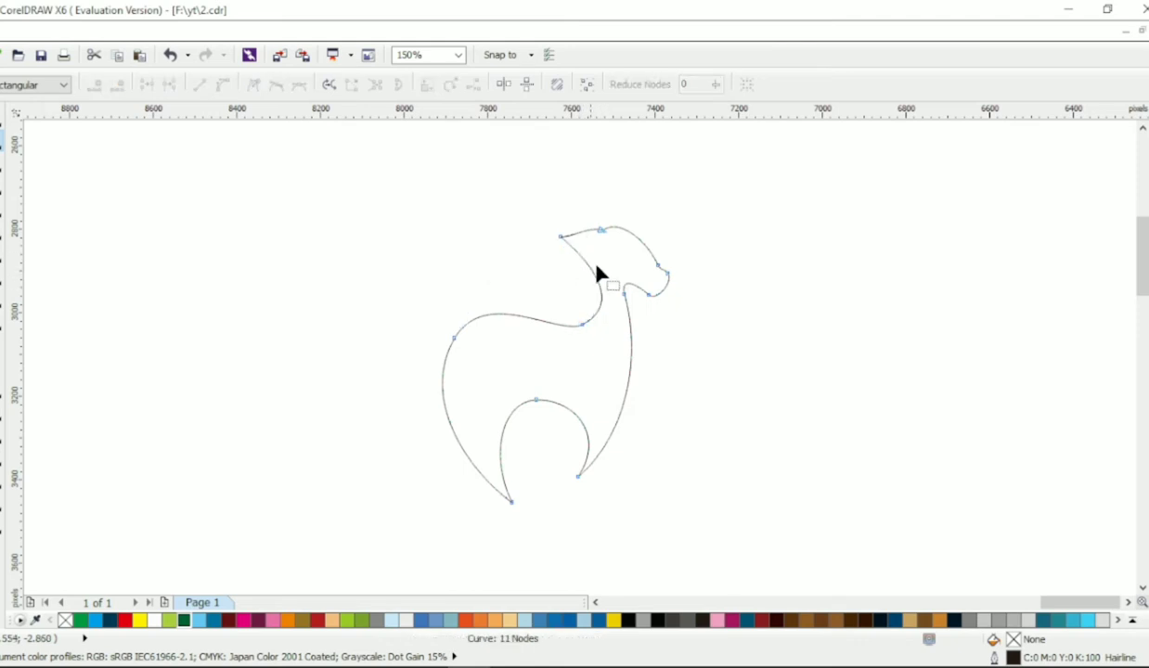
{"action": "left_click", "coordinate": [582, 325]}
{"action": "scroll", "coordinate": [612, 267], "scroll_direction": "up", "scroll_amount": 1}
{"action": "left_click", "coordinate": [510, 202]}
{"action": "left_click_drag", "start_coordinate": [529, 214], "coordinate": [550, 214]}
{"action": "left_click_drag", "start_coordinate": [659, 323], "coordinate": [624, 254]}
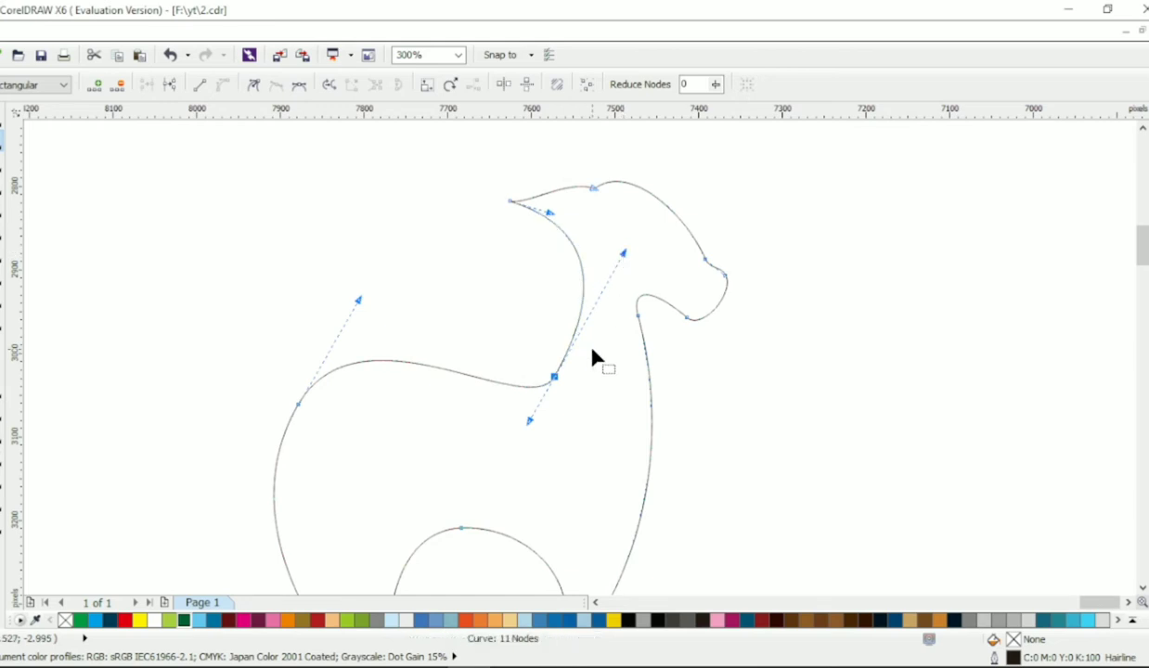
Add a node beneath the ear to define its lower edge, and deselect the body outline
{"action": "double_click", "coordinate": [582, 235]}
{"action": "scroll", "coordinate": [575, 256], "scroll_direction": "down", "scroll_amount": 2}
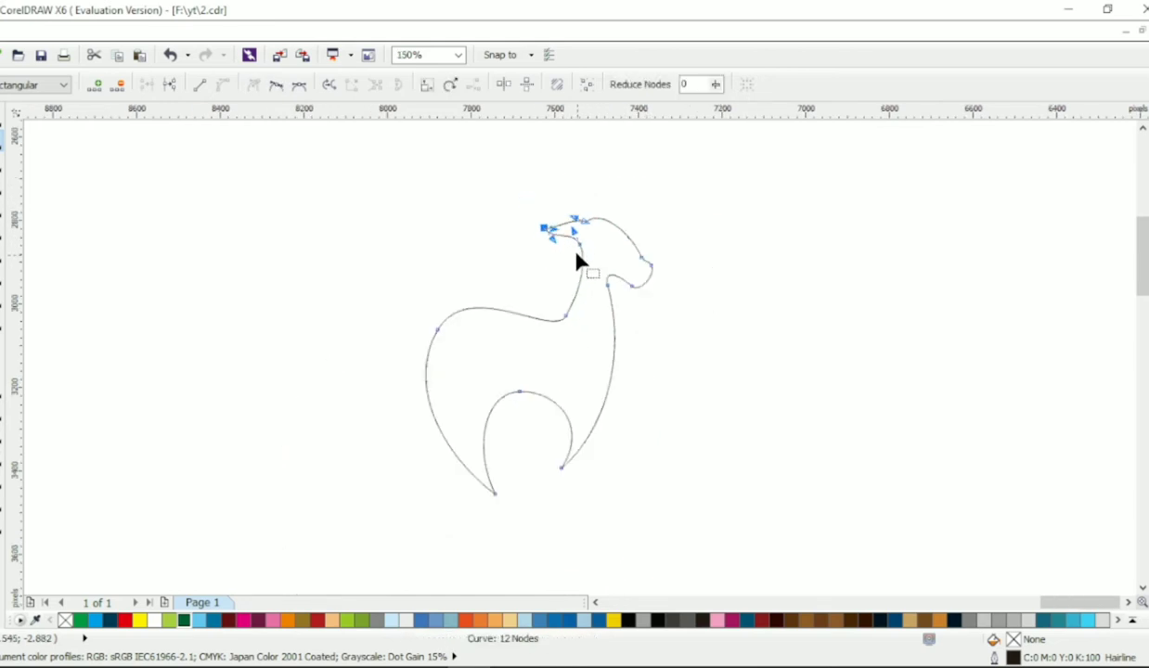
{"action": "left_click", "coordinate": [1, 125]}
{"action": "left_click", "coordinate": [212, 202]}
{"action": "scroll", "coordinate": [490, 259], "scroll_direction": "left", "scroll_amount": 1}
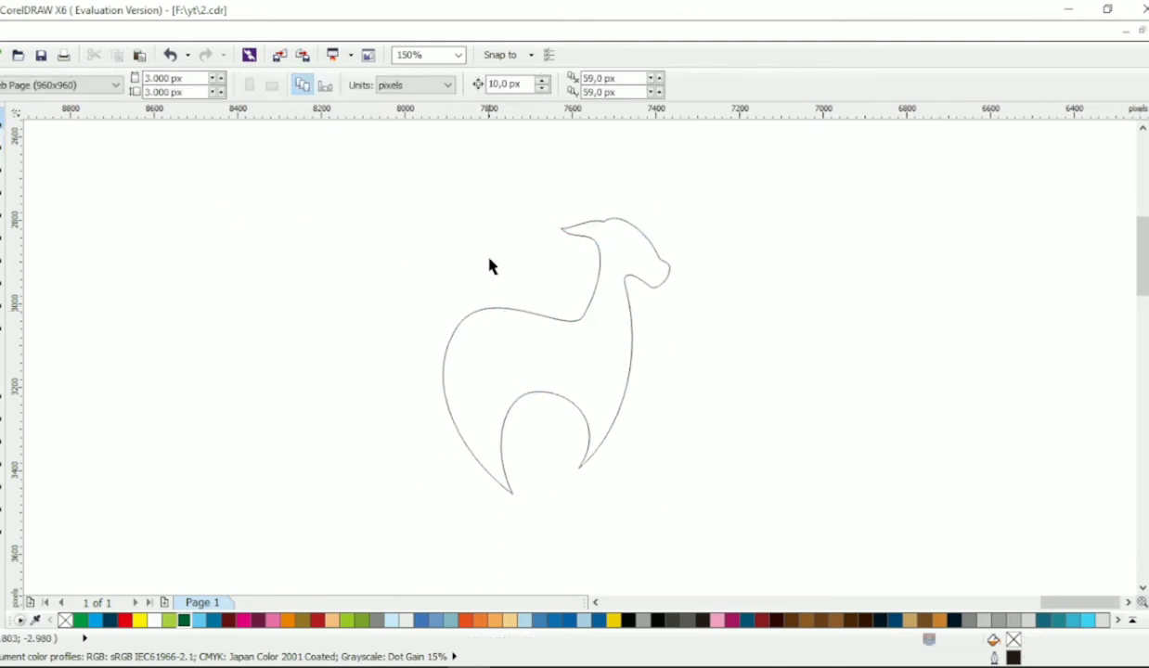
Draw a narrow closed triangle with the Bezier tool from the forehead back past the ear as the horn's base shape
{"action": "scroll", "coordinate": [503, 257], "scroll_direction": "up", "scroll_amount": 1}
{"action": "key", "text": "F10"}
{"action": "scroll", "coordinate": [585, 212], "scroll_direction": "up", "scroll_amount": 2}
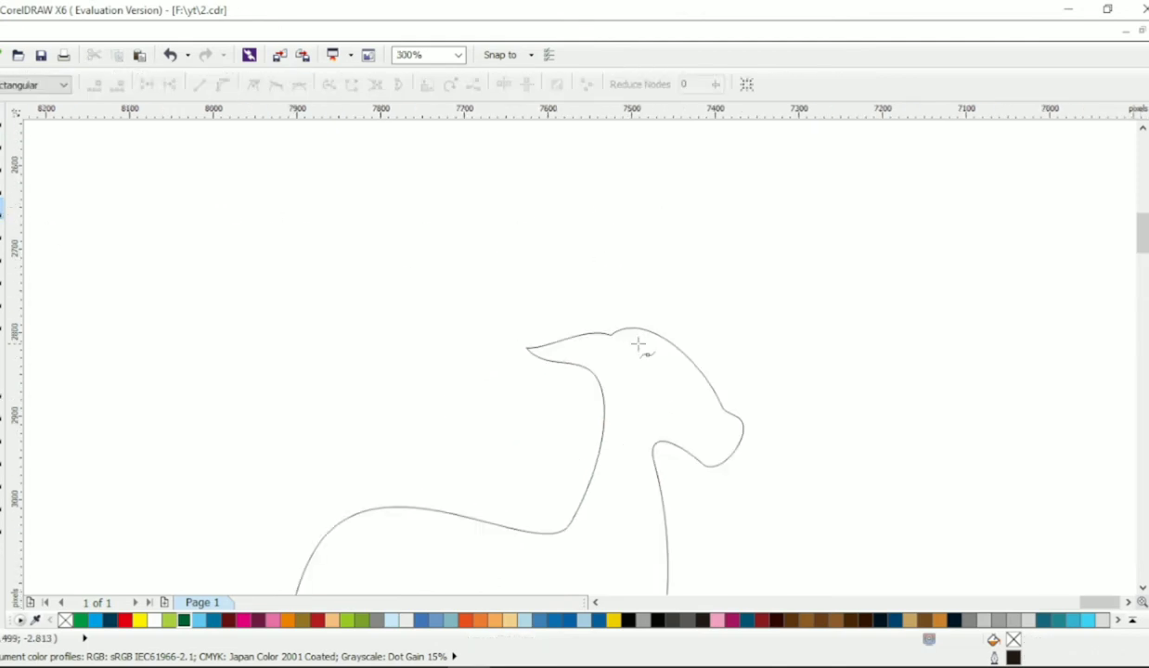
{"action": "left_click", "coordinate": [652, 347]}
{"action": "left_click", "coordinate": [471, 316]}
{"action": "left_click", "coordinate": [628, 359]}
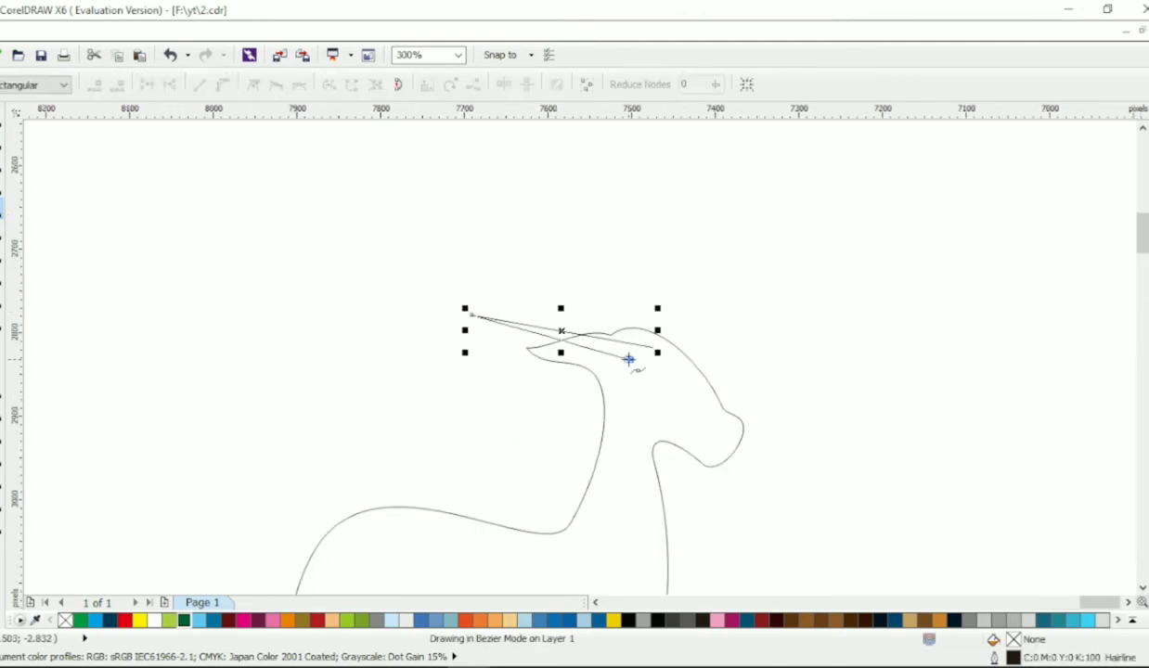
{"action": "left_click", "coordinate": [652, 347]}
Convert the horn triangle's sides to curves, bend its long side upward, and lower the tip slightly
{"action": "key", "text": "F10"}
{"action": "key", "text": "ctrl+a"}
{"action": "left_click", "coordinate": [223, 85]}
{"action": "left_click_drag", "start_coordinate": [559, 331], "coordinate": [539, 292]}
{"action": "mouse_move", "coordinate": [472, 316]}
{"action": "left_mouse_down"}
{"action": "mouse_move", "coordinate": [481, 324]}
{"action": "mouse_move", "coordinate": [470, 331]}
{"action": "left_mouse_up"}
Shape the horn's outer and inner arcs with the curve handles and widen its base on the head
{"action": "left_click_drag", "start_coordinate": [517, 252], "coordinate": [473, 198]}
{"action": "left_click_drag", "start_coordinate": [529, 295], "coordinate": [478, 245]}
{"action": "left_click_drag", "start_coordinate": [573, 219], "coordinate": [617, 223]}
{"action": "left_click_drag", "start_coordinate": [630, 358], "coordinate": [614, 359]}
{"action": "left_click_drag", "start_coordinate": [573, 277], "coordinate": [585, 266]}
Move the horn's tip slightly toward the head and refine the outer and inner arcs into a fuller curl
{"action": "left_click_drag", "start_coordinate": [451, 310], "coordinate": [510, 365]}
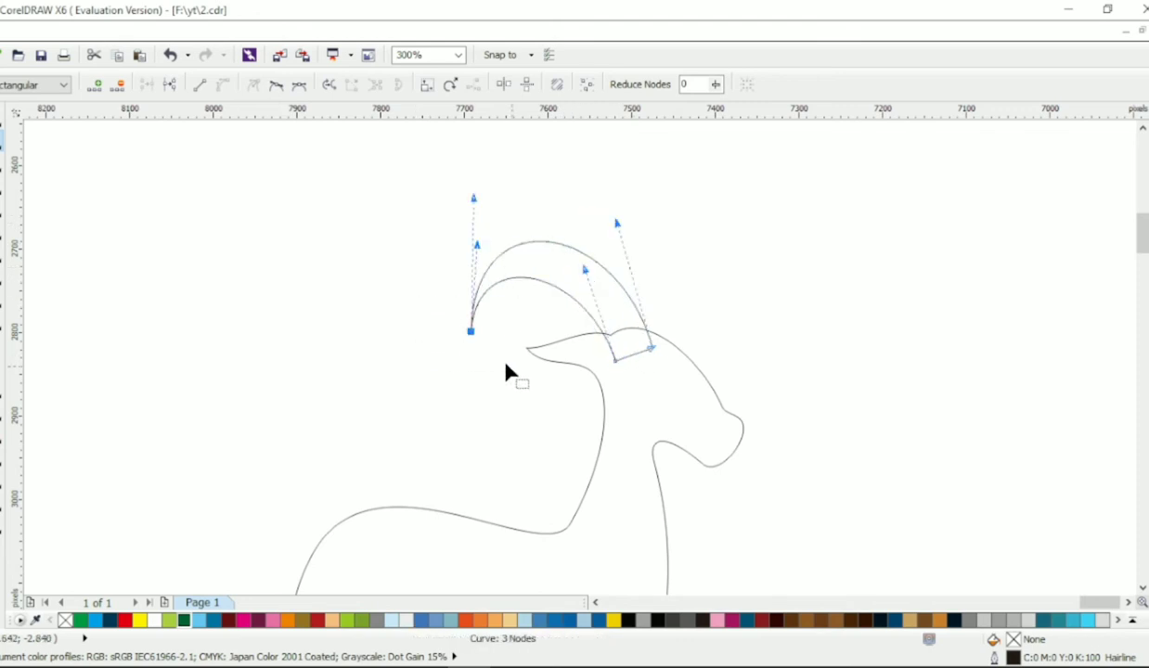
{"action": "left_click_drag", "start_coordinate": [472, 330], "coordinate": [481, 331]}
{"action": "left_click_drag", "start_coordinate": [484, 197], "coordinate": [456, 203]}
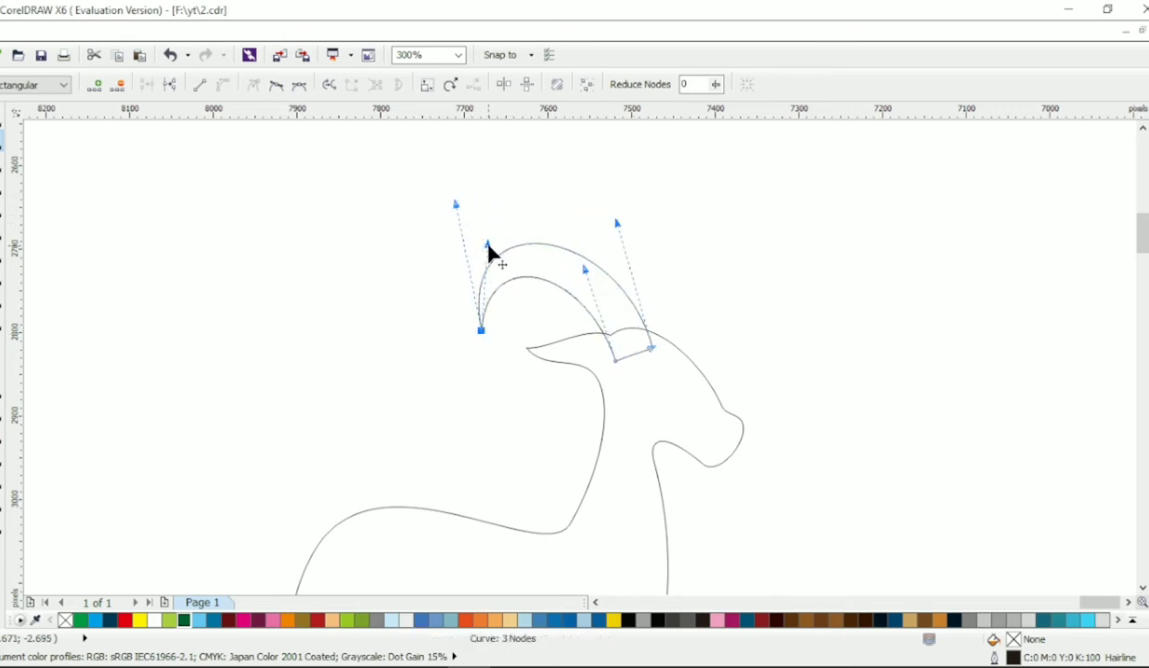
{"action": "left_click_drag", "start_coordinate": [487, 244], "coordinate": [488, 242]}
{"action": "left_click_drag", "start_coordinate": [616, 224], "coordinate": [641, 221]}
{"action": "left_click_drag", "start_coordinate": [591, 352], "coordinate": [626, 373]}
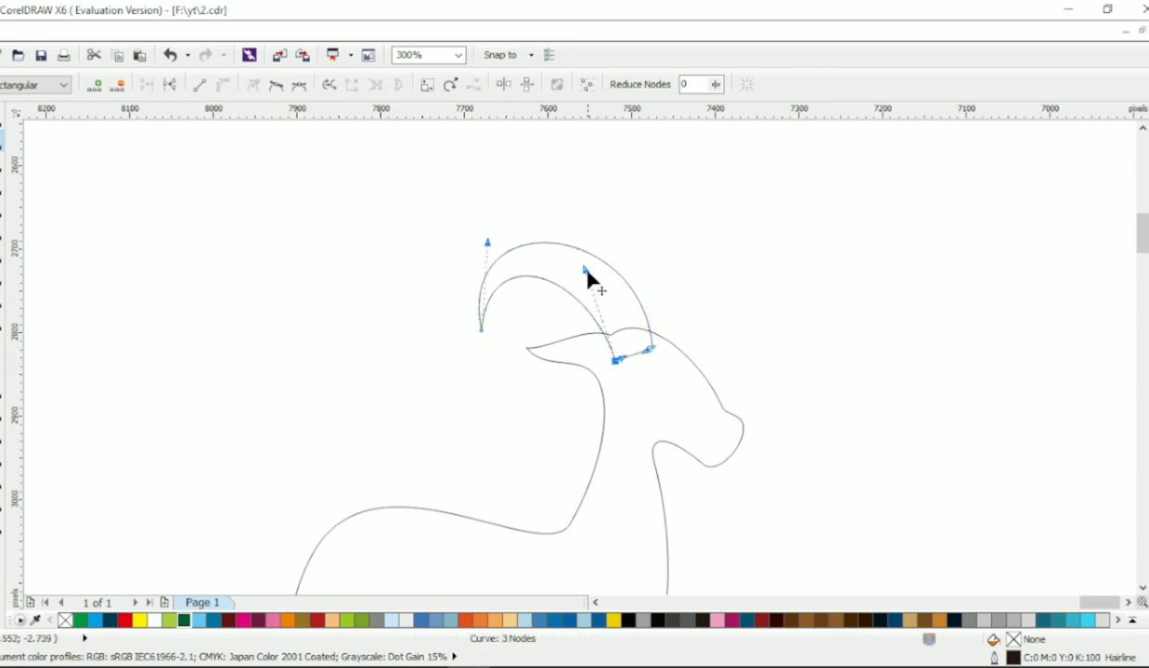
{"action": "left_click_drag", "start_coordinate": [585, 270], "coordinate": [594, 257]}
Duplicate the horn slightly forward, scale the copy to 91%, and nudge it into place on the head
{"action": "key", "text": "space"}
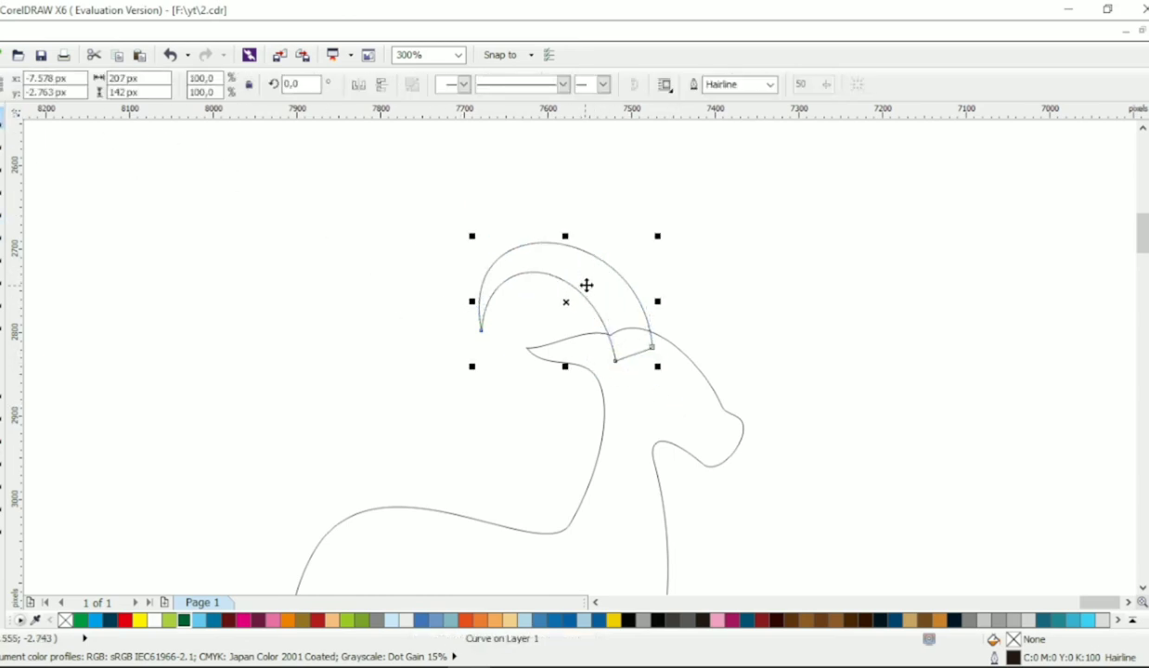
{"action": "mouse_move", "coordinate": [594, 284]}
{"action": "left_mouse_down"}
{"action": "mouse_move", "coordinate": [623, 290]}
{"action": "mouse_move", "coordinate": [615, 284]}
{"action": "left_mouse_up"}
{"action": "left_click_drag", "start_coordinate": [493, 237], "coordinate": [508, 248]}
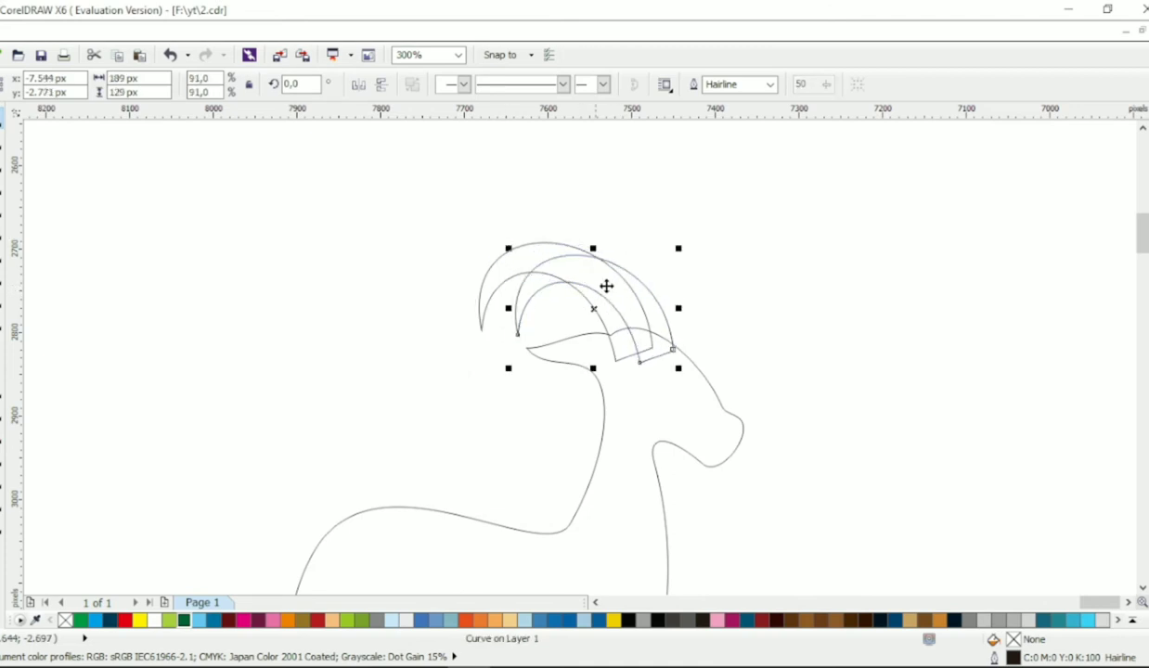
{"action": "left_click_drag", "start_coordinate": [605, 284], "coordinate": [608, 277]}
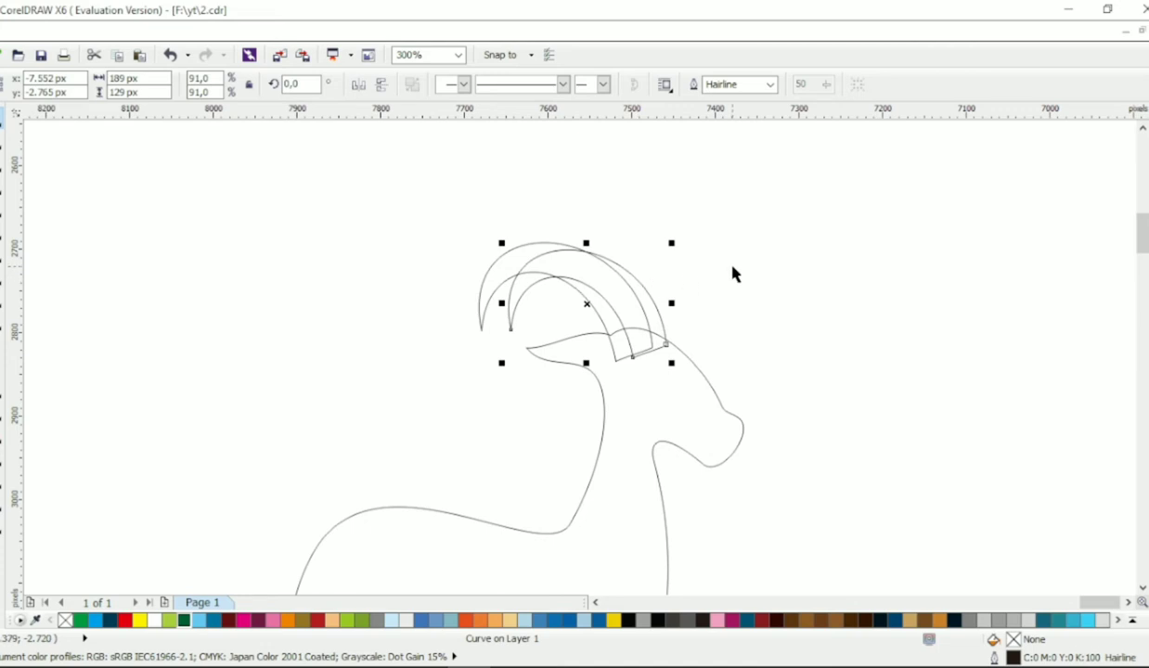
Shift the front horn slightly forward and make an enlarged copy of the rear horn scaled to 111.1%
{"action": "left_click", "coordinate": [506, 257]}
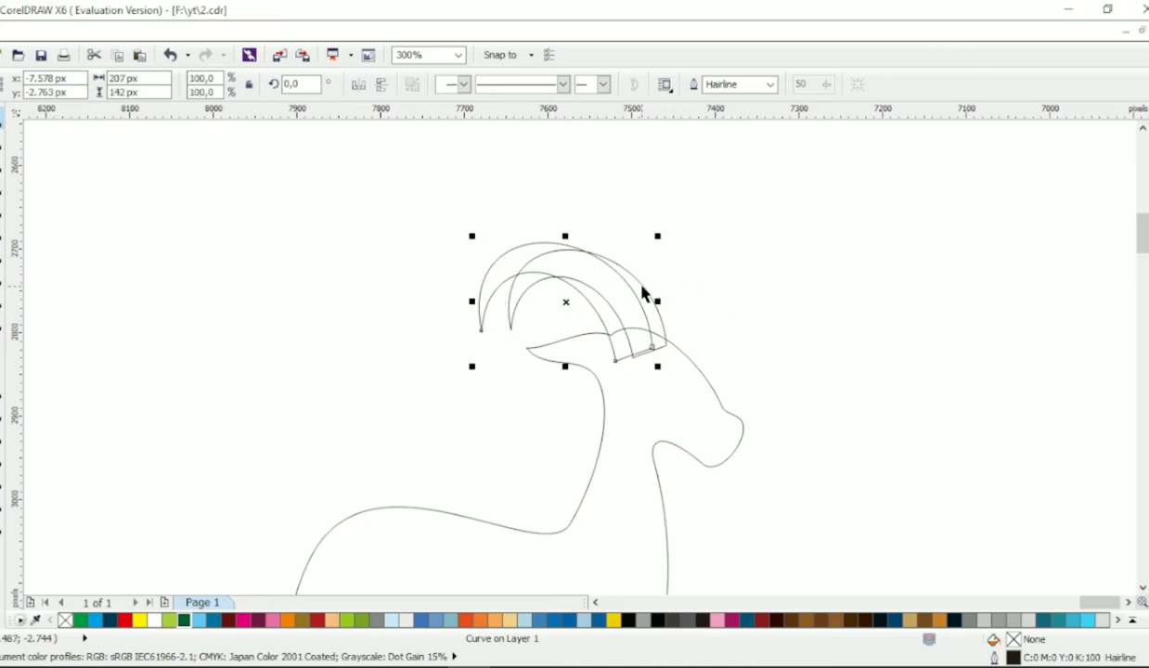
{"action": "left_click_drag", "start_coordinate": [643, 286], "coordinate": [649, 288]}
{"action": "left_click", "coordinate": [527, 247]}
{"action": "left_click_drag", "start_coordinate": [657, 236], "coordinate": [667, 230]}
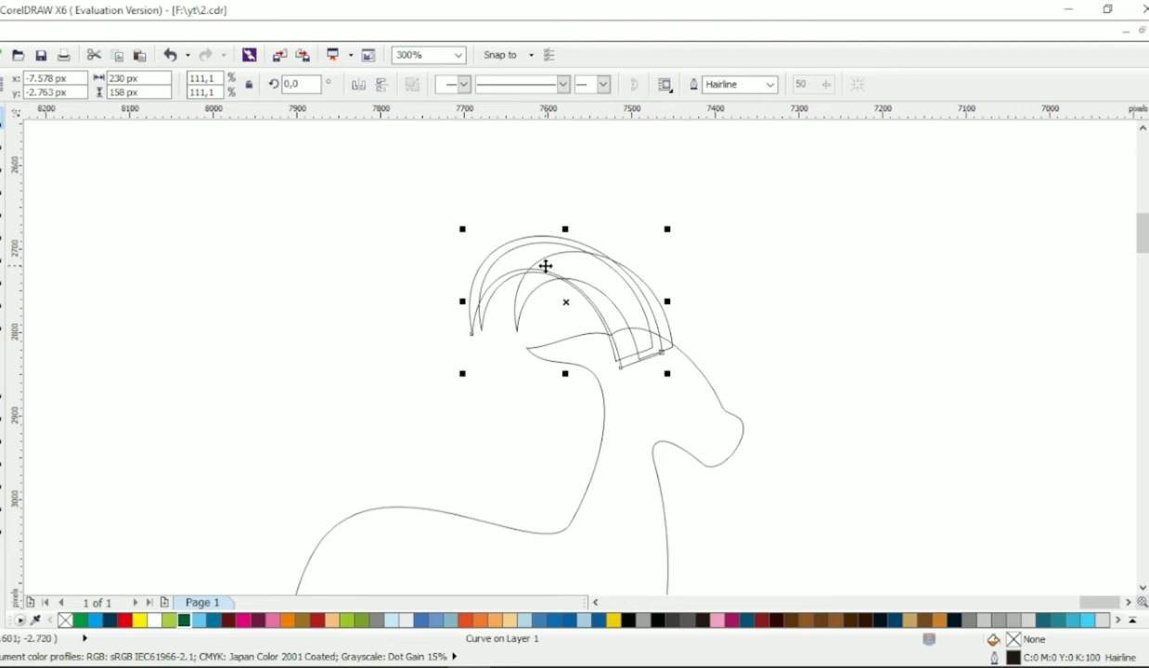
Trim the front horn with the enlarged horn copy, and delete the copy
{"action": "left_click", "coordinate": [663, 308], "text": "shift"}
{"action": "left_click", "coordinate": [535, 83]}
{"action": "left_click", "coordinate": [645, 185]}
{"action": "left_click", "coordinate": [578, 243]}
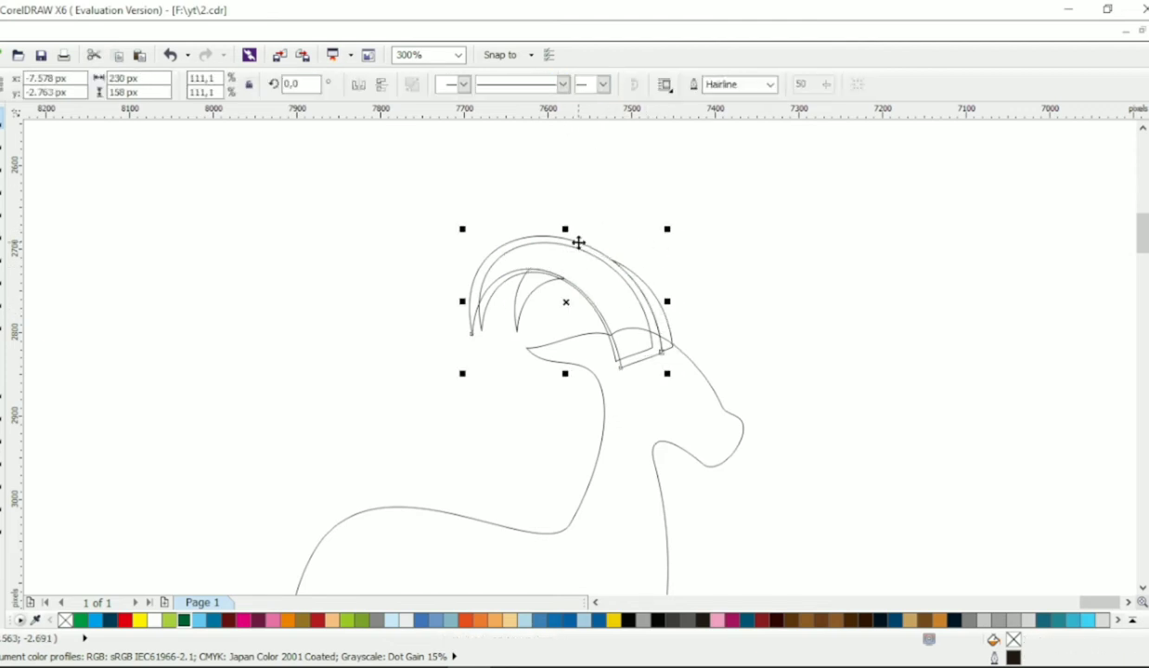
{"action": "key", "text": "Delete"}
Undo the deletion of the enlarged horn copy and shift the copy slightly downward and toward the animal's back
{"action": "scroll", "coordinate": [520, 305], "scroll_direction": "up", "scroll_amount": 1}
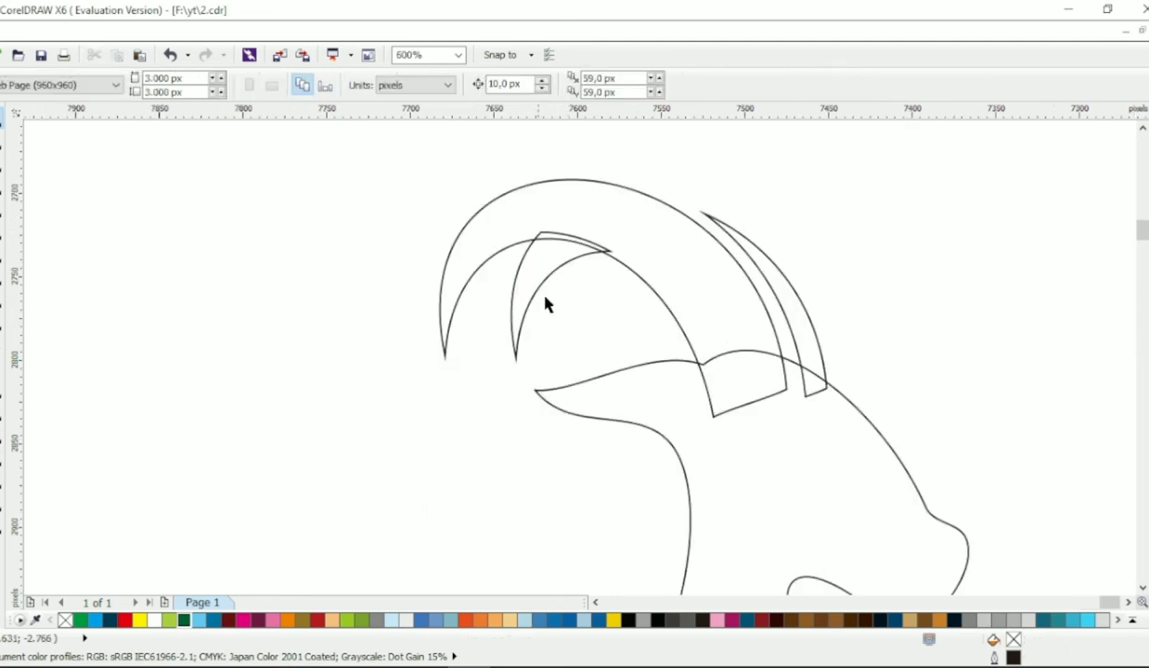
{"action": "key", "text": "ctrl+z"}
{"action": "left_click", "coordinate": [575, 297]}
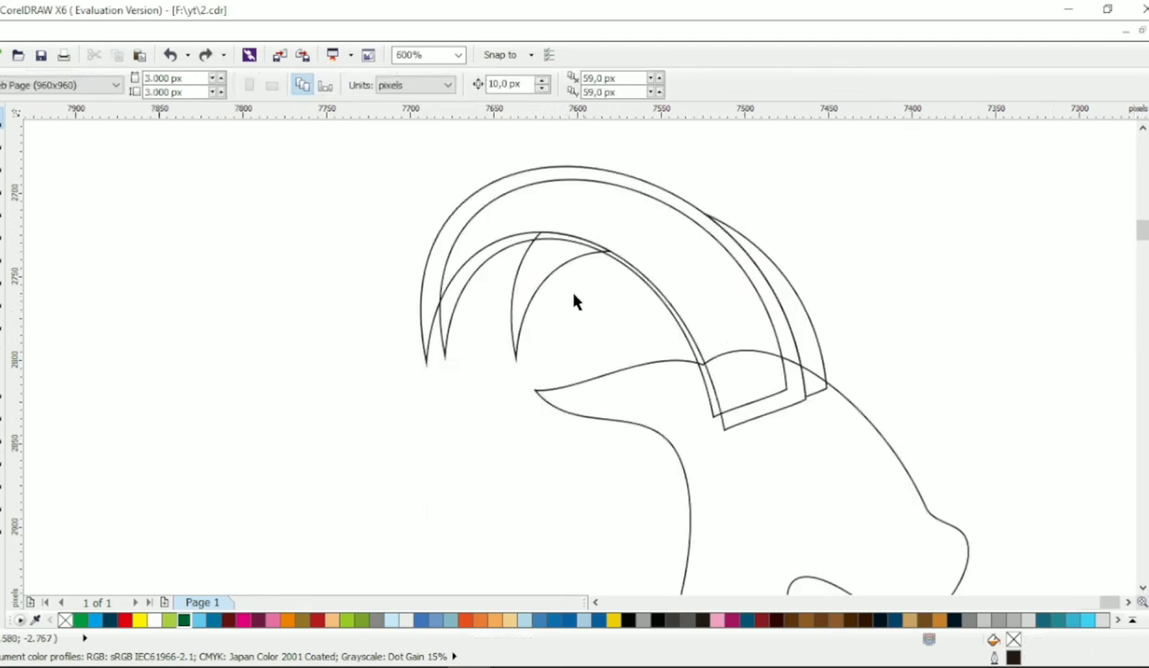
{"action": "left_click", "coordinate": [411, 336]}
{"action": "left_click_drag", "start_coordinate": [410, 336], "coordinate": [417, 347]}
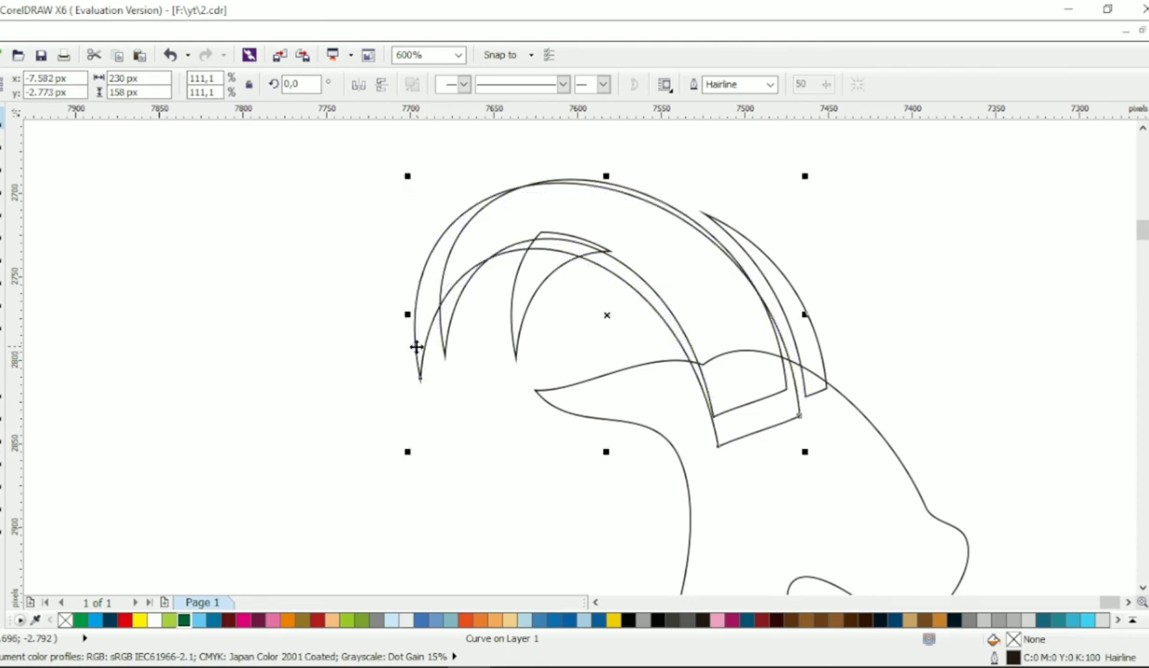
Trim the front horn again with the shifted copy to widen the gap between the horns, and delete the copy
{"action": "left_click", "coordinate": [538, 278], "text": "shift"}
{"action": "left_click", "coordinate": [541, 84]}
{"action": "left_click", "coordinate": [424, 267]}
{"action": "key", "text": "Delete"}
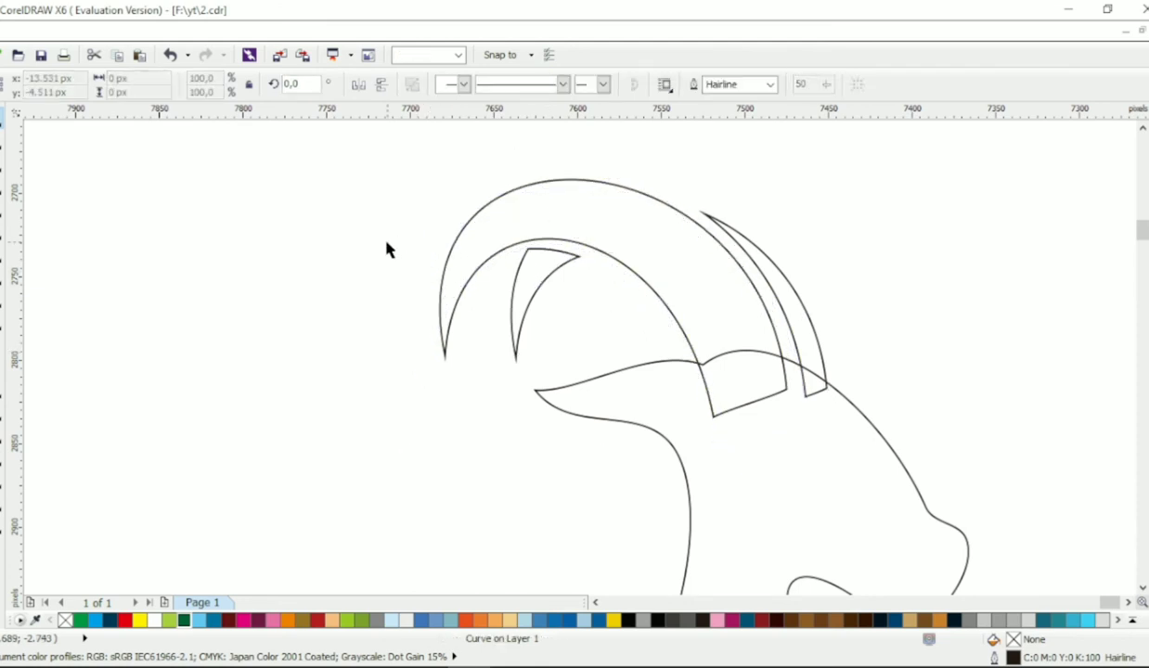
Weld the body and both horns into a single outline
{"action": "scroll", "coordinate": [592, 230], "scroll_direction": "down", "scroll_amount": 1}
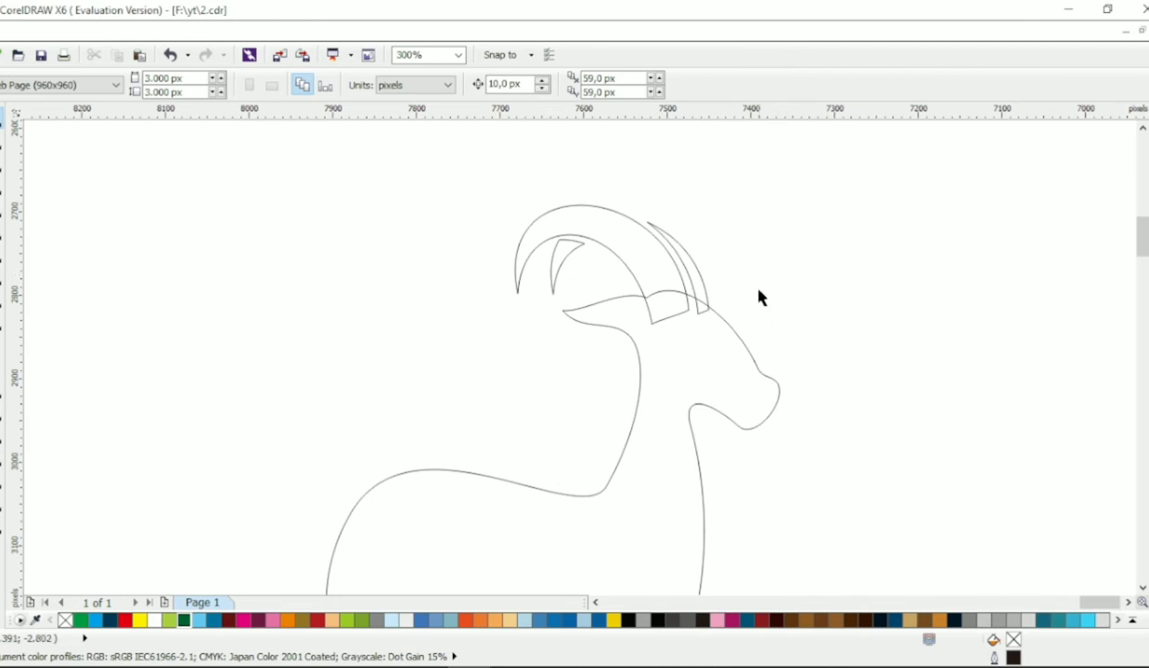
{"action": "scroll", "coordinate": [759, 297], "scroll_direction": "down", "scroll_amount": 1}
{"action": "left_click_drag", "start_coordinate": [837, 205], "coordinate": [482, 574]}
{"action": "key", "text": "ctrl+l"}
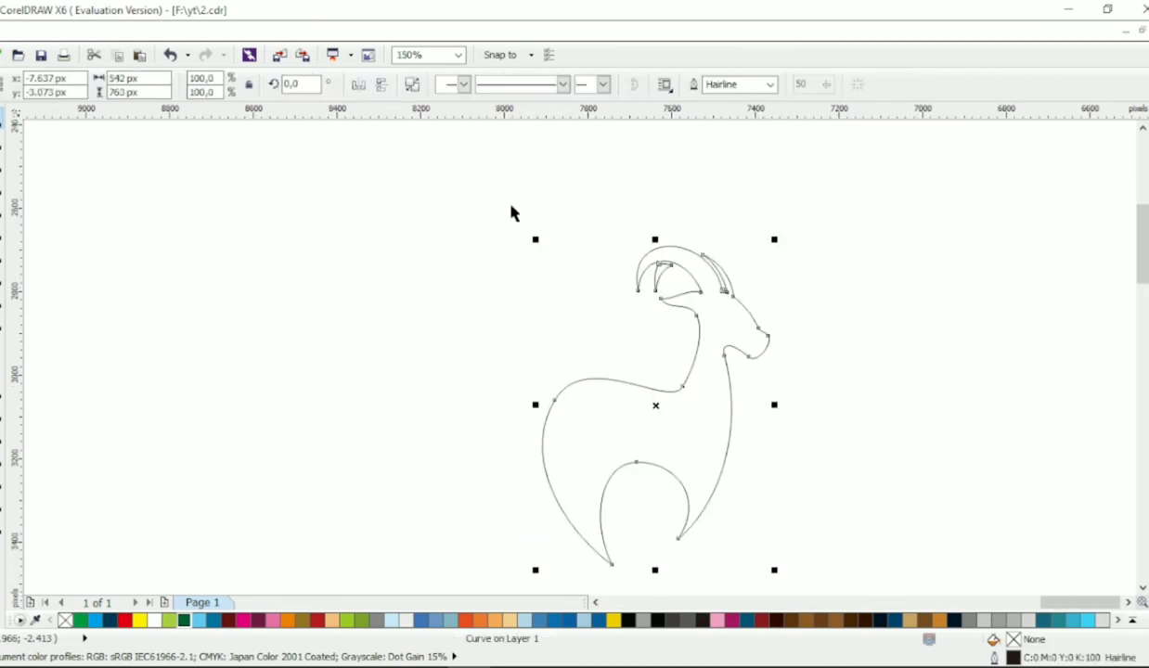
{"action": "left_click", "coordinate": [514, 213]}
{"action": "scroll", "coordinate": [710, 302], "scroll_direction": "right", "scroll_amount": 1}
{"action": "scroll", "coordinate": [702, 312], "scroll_direction": "up", "scroll_amount": 2}
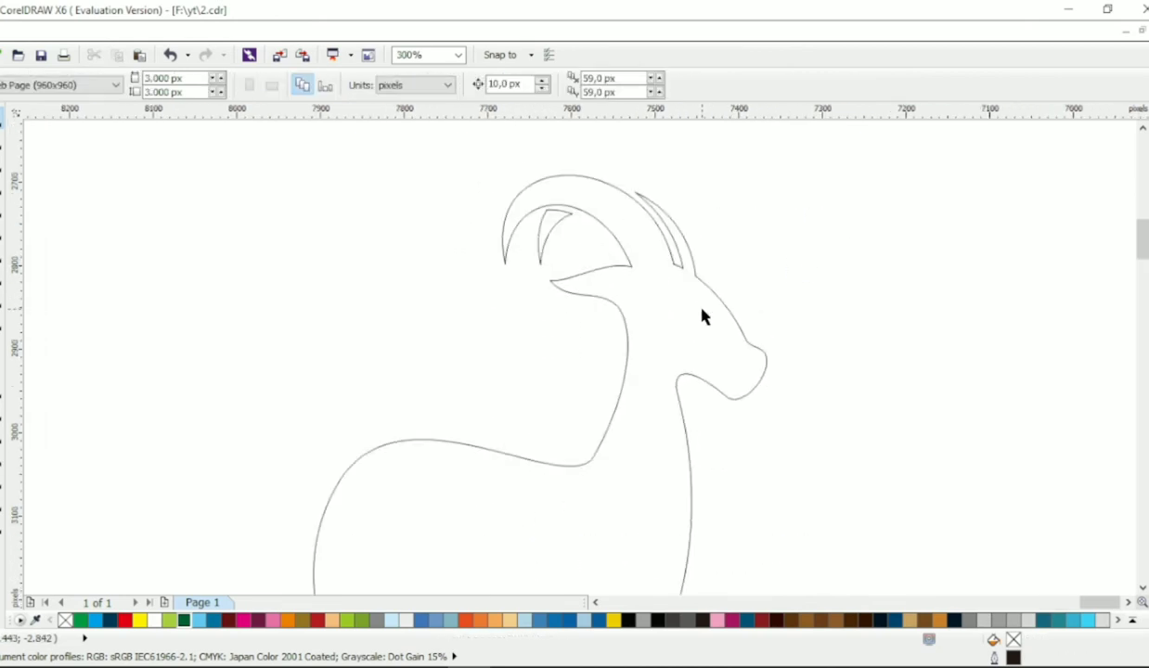
Reshape the muzzle by pulling the nose inward, raising the chin and flattening the curve between them
{"action": "left_click", "coordinate": [752, 380]}
{"action": "key", "text": "F10"}
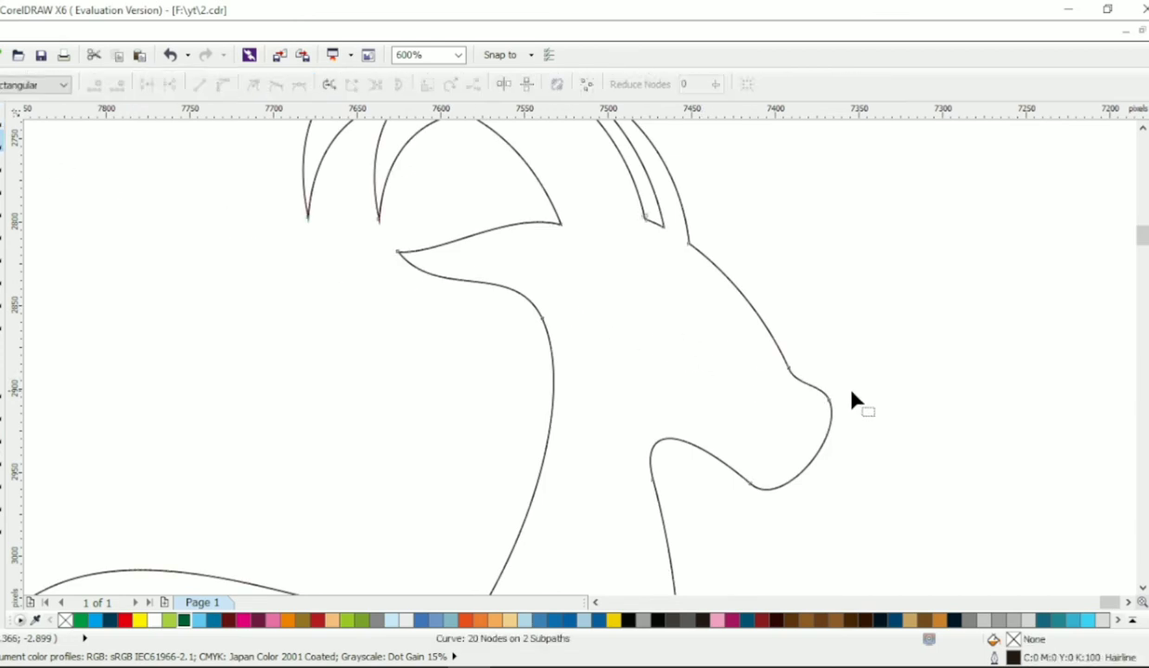
{"action": "left_click_drag", "start_coordinate": [816, 398], "coordinate": [803, 446]}
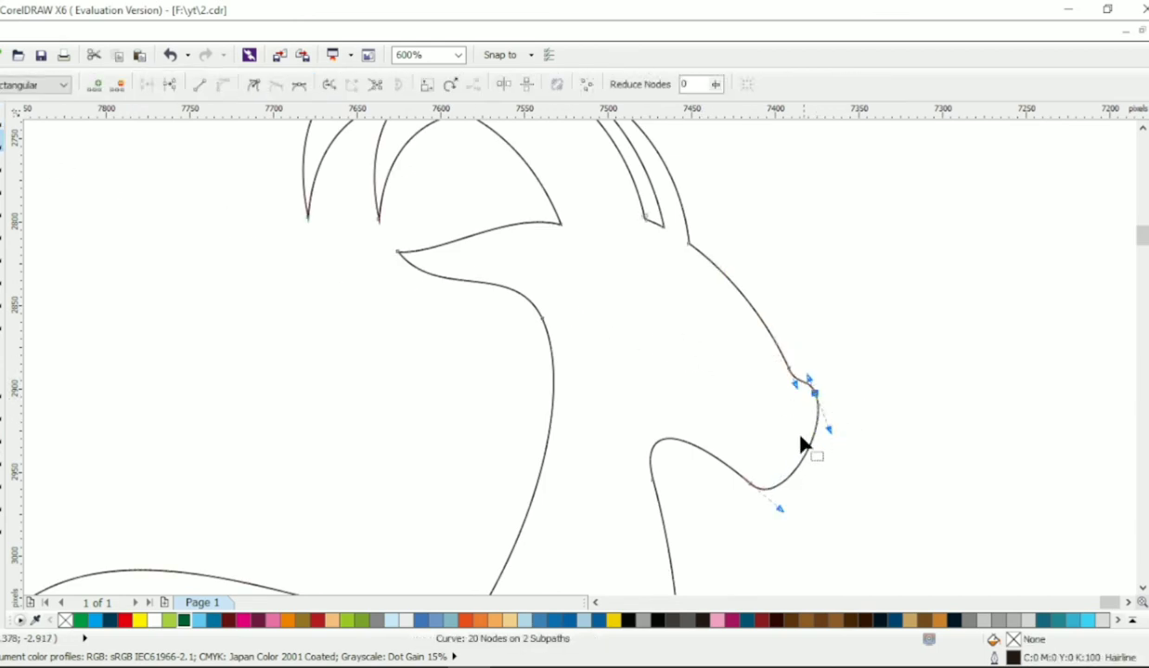
{"action": "left_click_drag", "start_coordinate": [755, 489], "coordinate": [707, 440]}
{"action": "left_click_drag", "start_coordinate": [769, 464], "coordinate": [818, 407]}
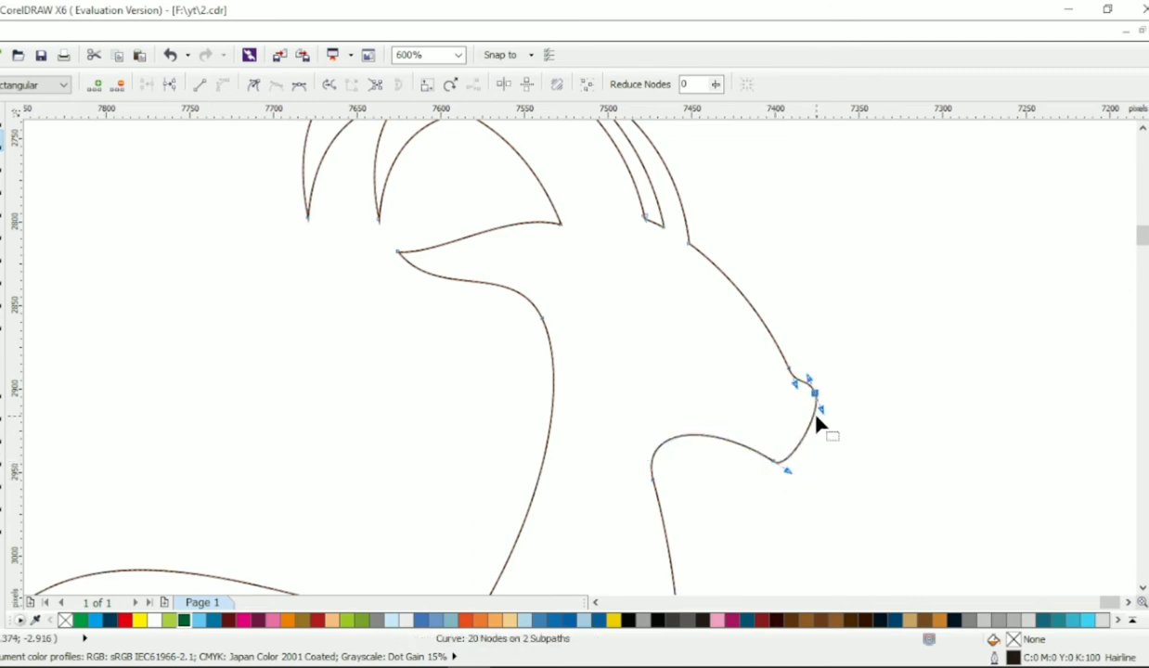
Draw a short slanted Bezier line on the head and bend it into a small almond-shaped eye
{"action": "left_click", "coordinate": [2, 210]}
{"action": "left_click", "coordinate": [706, 313]}
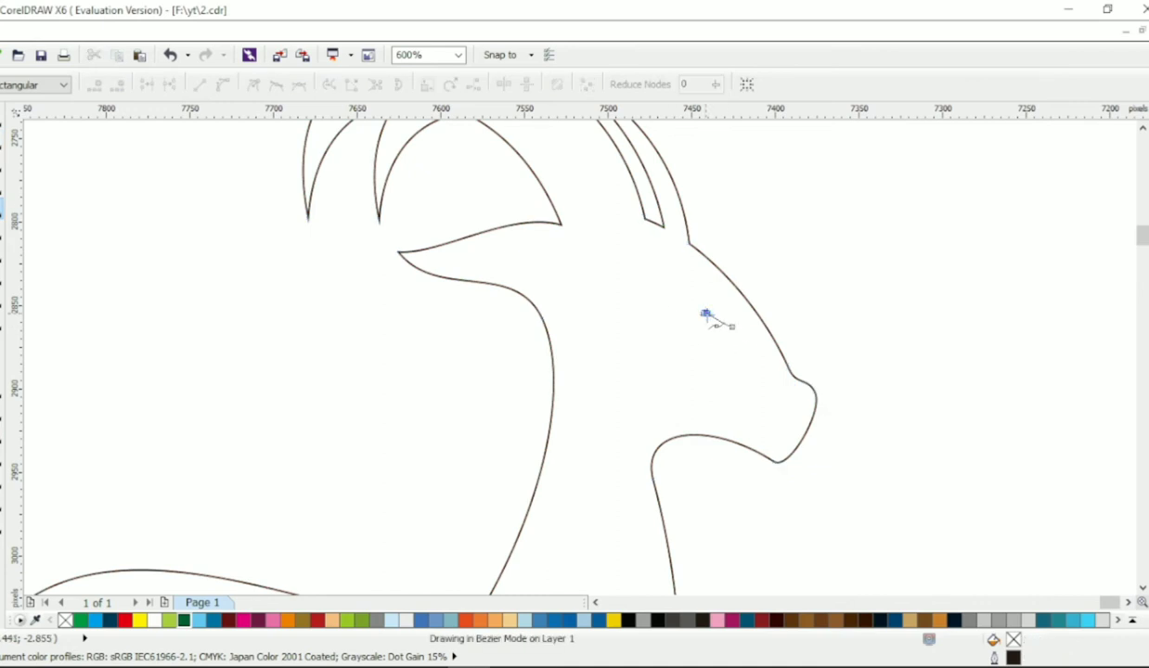
{"action": "left_click", "coordinate": [731, 328]}
{"action": "double_click", "coordinate": [2, 142]}
{"action": "left_click", "coordinate": [223, 85]}
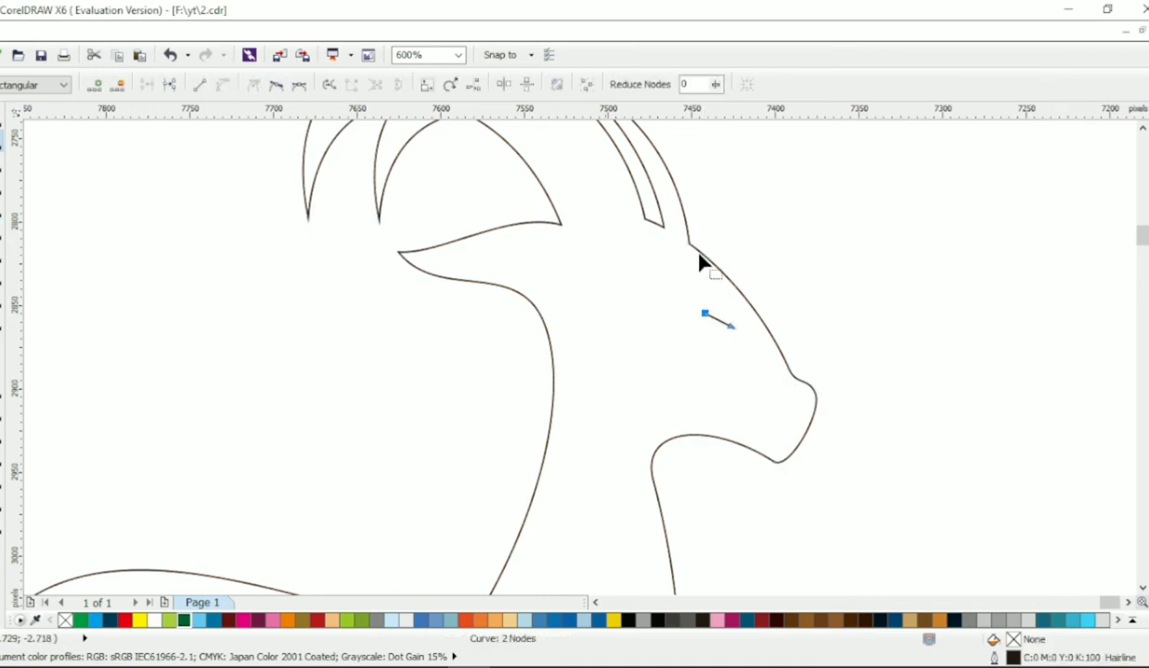
{"action": "scroll", "coordinate": [718, 294], "scroll_direction": "up", "scroll_amount": 1}
{"action": "left_click_drag", "start_coordinate": [725, 351], "coordinate": [728, 335]}
{"action": "scroll", "coordinate": [742, 331], "scroll_direction": "down", "scroll_amount": 2}
{"action": "key", "text": "space"}
{"action": "scroll", "coordinate": [712, 317], "scroll_direction": "up", "scroll_amount": 1}
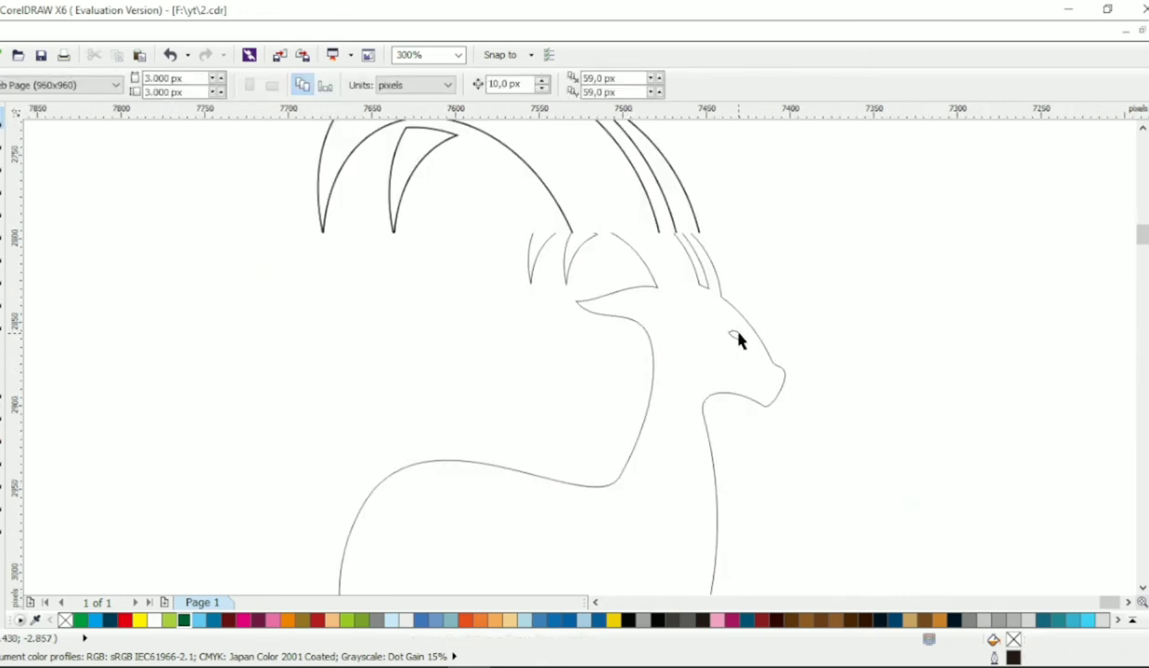
{"action": "left_click", "coordinate": [779, 280]}
{"action": "scroll", "coordinate": [816, 316], "scroll_direction": "down", "scroll_amount": 1}
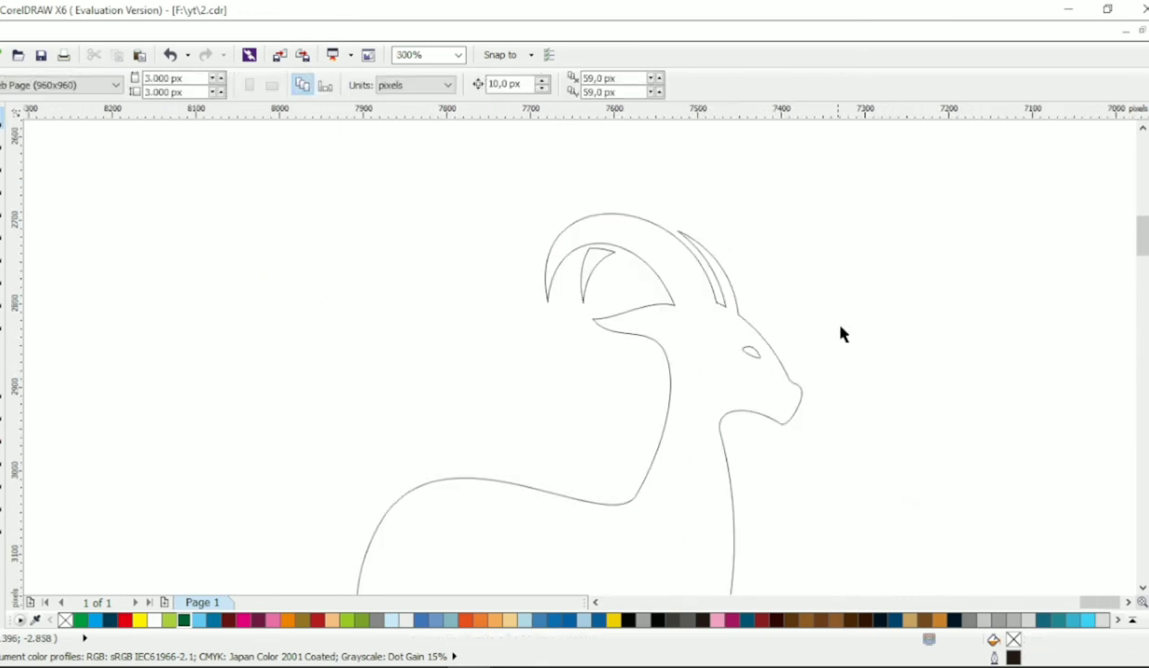
{"action": "left_click", "coordinate": [762, 389]}
{"action": "left_click", "coordinate": [3, 140]}
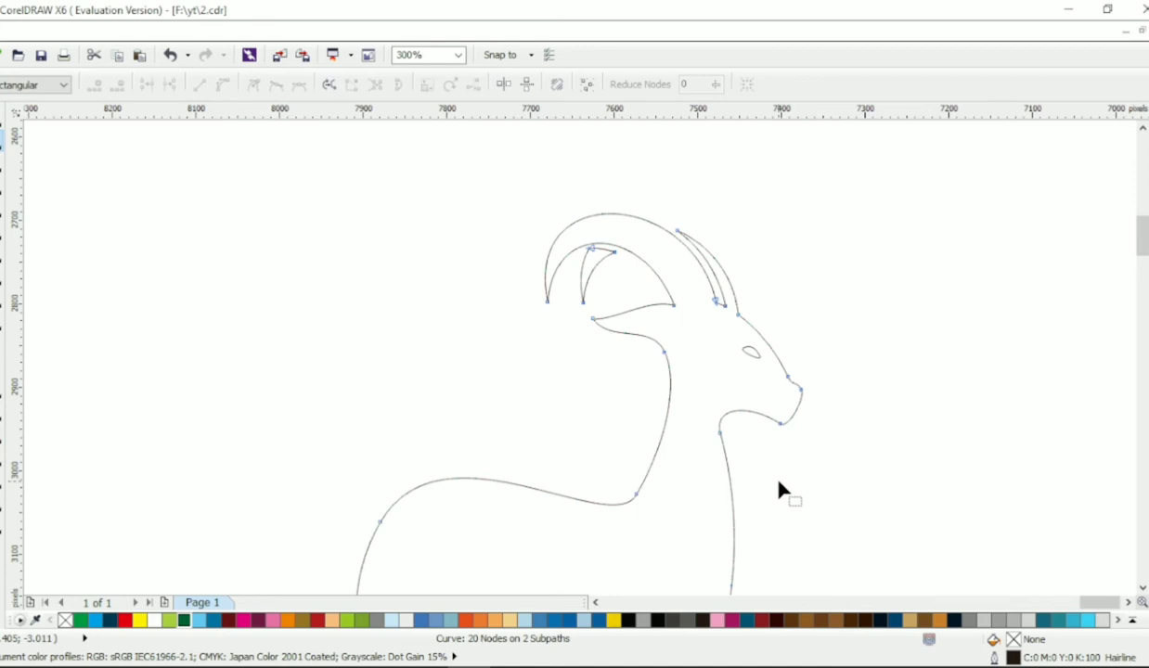
{"action": "left_click", "coordinate": [723, 444]}
{"action": "scroll", "coordinate": [734, 432], "scroll_direction": "down", "scroll_amount": 1}
{"action": "key", "text": "space"}
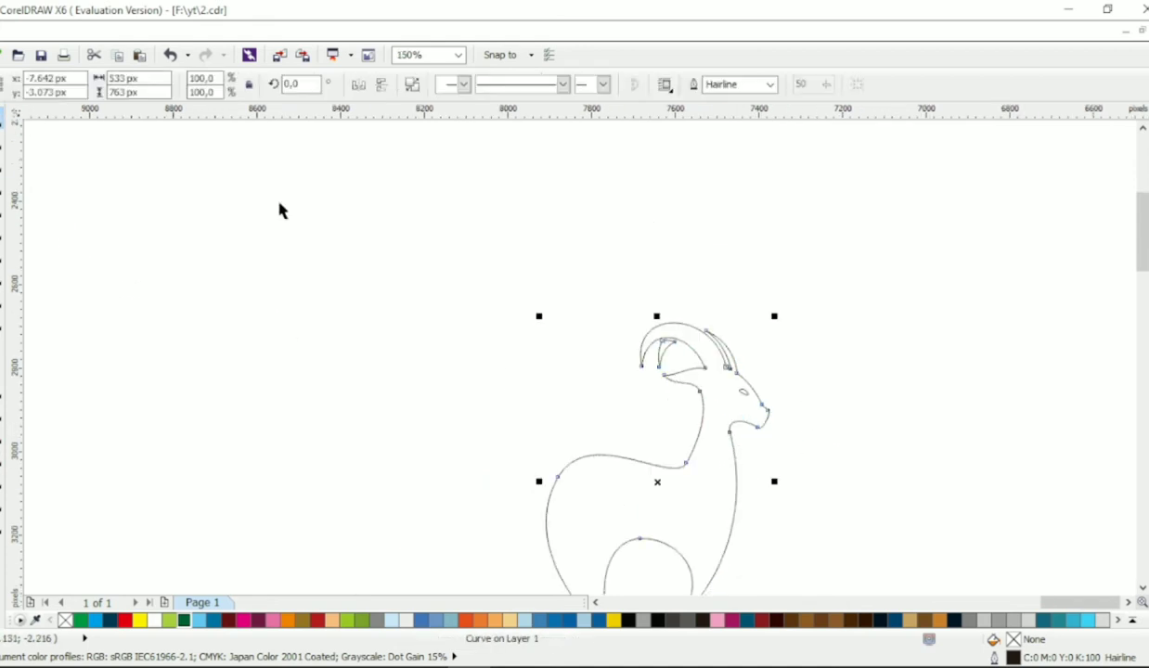
{"action": "left_click", "coordinate": [279, 203]}
{"action": "scroll", "coordinate": [582, 339], "scroll_direction": "down", "scroll_amount": 1}
{"action": "left_click_drag", "start_coordinate": [705, 261], "coordinate": [475, 497]}
{"action": "left_click", "coordinate": [623, 386]}
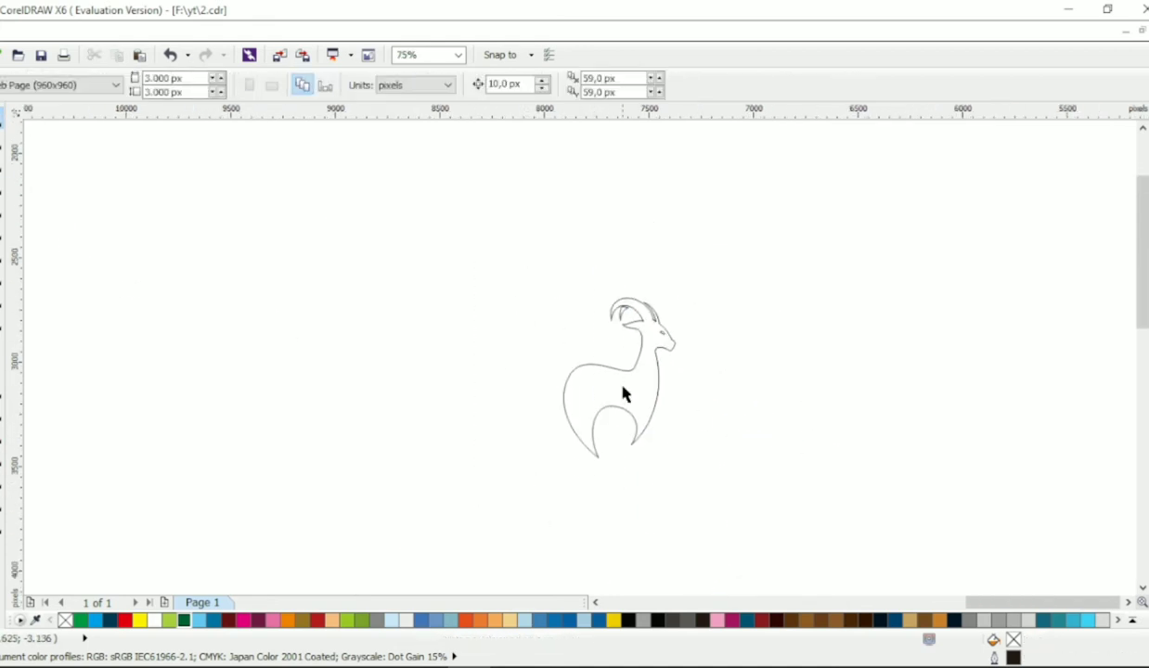
Draw a three-point Bezier triangle for the tail, extending backward from the rump
{"action": "scroll", "coordinate": [625, 394], "scroll_direction": "up", "scroll_amount": 1}
{"action": "key", "text": "F10"}
{"action": "scroll", "coordinate": [530, 334], "scroll_direction": "up", "scroll_amount": 4}
{"action": "left_click", "coordinate": [528, 335]}
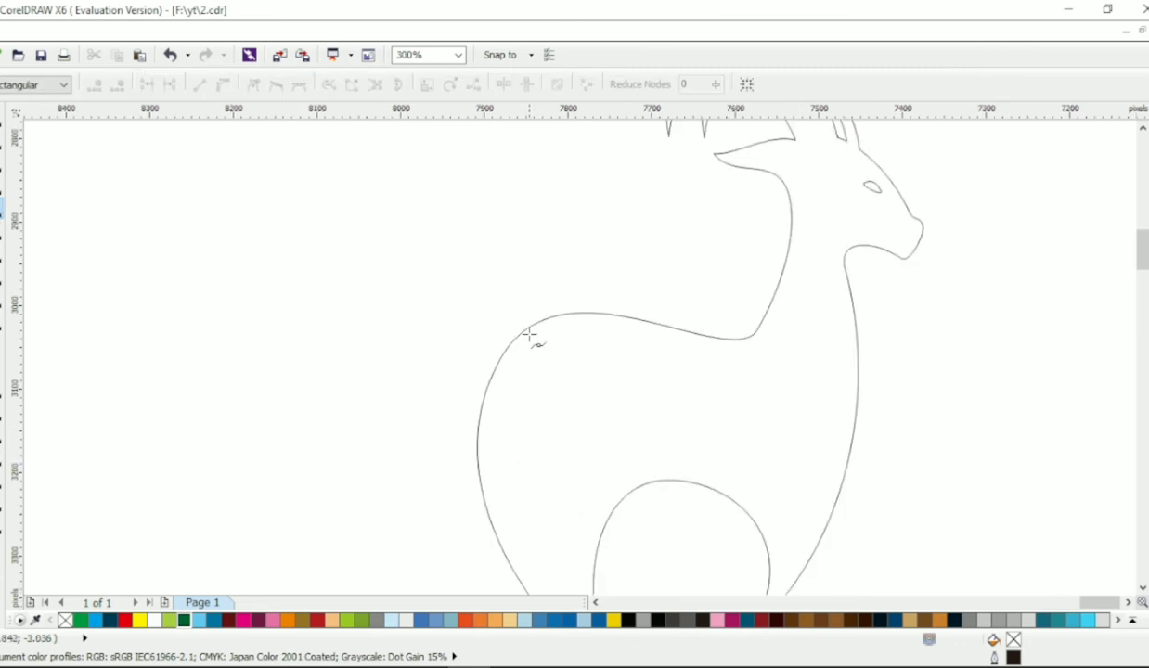
{"action": "left_click", "coordinate": [439, 345]}
{"action": "left_click", "coordinate": [519, 367]}
{"action": "key", "text": "F10"}
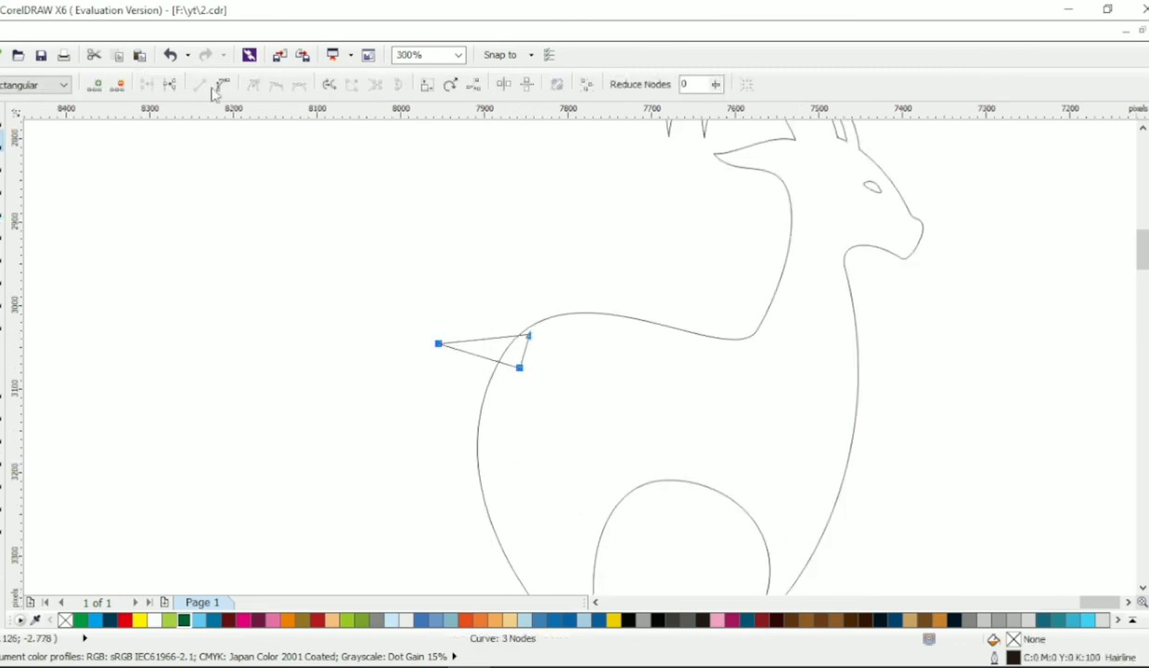
Convert the tail's sides to curves and bend them into an upturned point, aligning its upper base with the back
{"action": "left_click", "coordinate": [219, 88]}
{"action": "mouse_move", "coordinate": [483, 358]}
{"action": "left_mouse_down"}
{"action": "mouse_move", "coordinate": [478, 370]}
{"action": "mouse_move", "coordinate": [484, 353]}
{"action": "mouse_move", "coordinate": [449, 341]}
{"action": "mouse_move", "coordinate": [458, 369]}
{"action": "mouse_move", "coordinate": [466, 353]}
{"action": "left_mouse_up"}
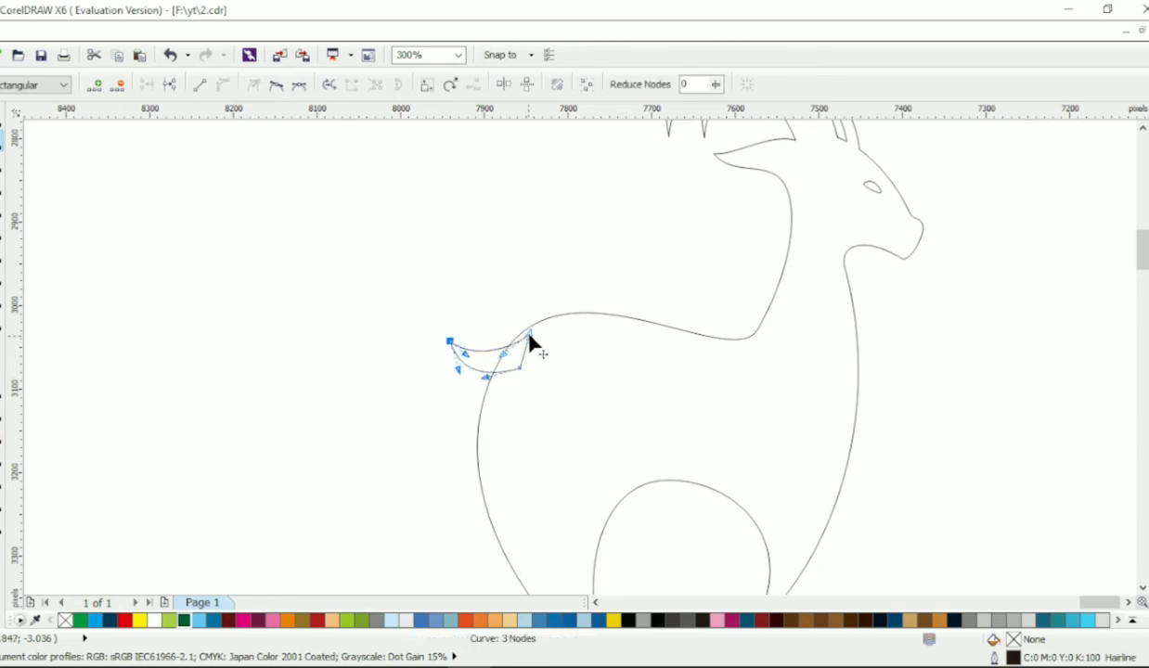
{"action": "left_click_drag", "start_coordinate": [529, 334], "coordinate": [530, 328]}
{"action": "left_click_drag", "start_coordinate": [520, 369], "coordinate": [470, 356]}
{"action": "left_click", "coordinate": [451, 341]}
Weld the tail to the body outline
{"action": "left_click", "coordinate": [2, 117]}
{"action": "left_click", "coordinate": [568, 314], "text": "shift"}
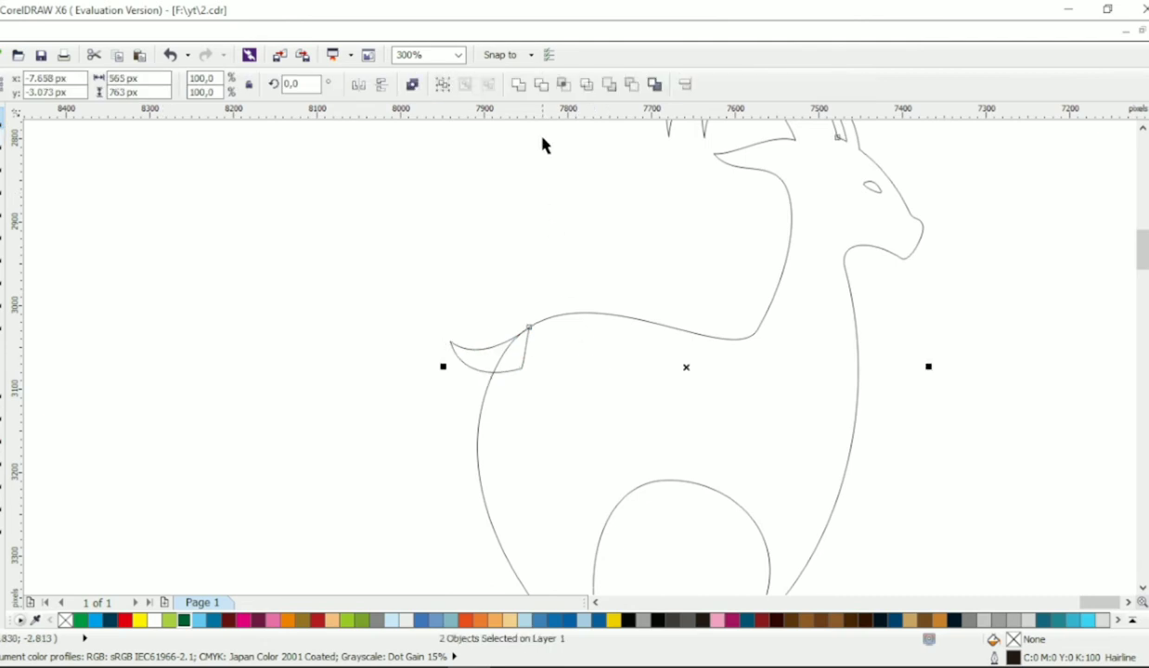
{"action": "left_click", "coordinate": [520, 84]}
{"action": "key", "text": "space"}
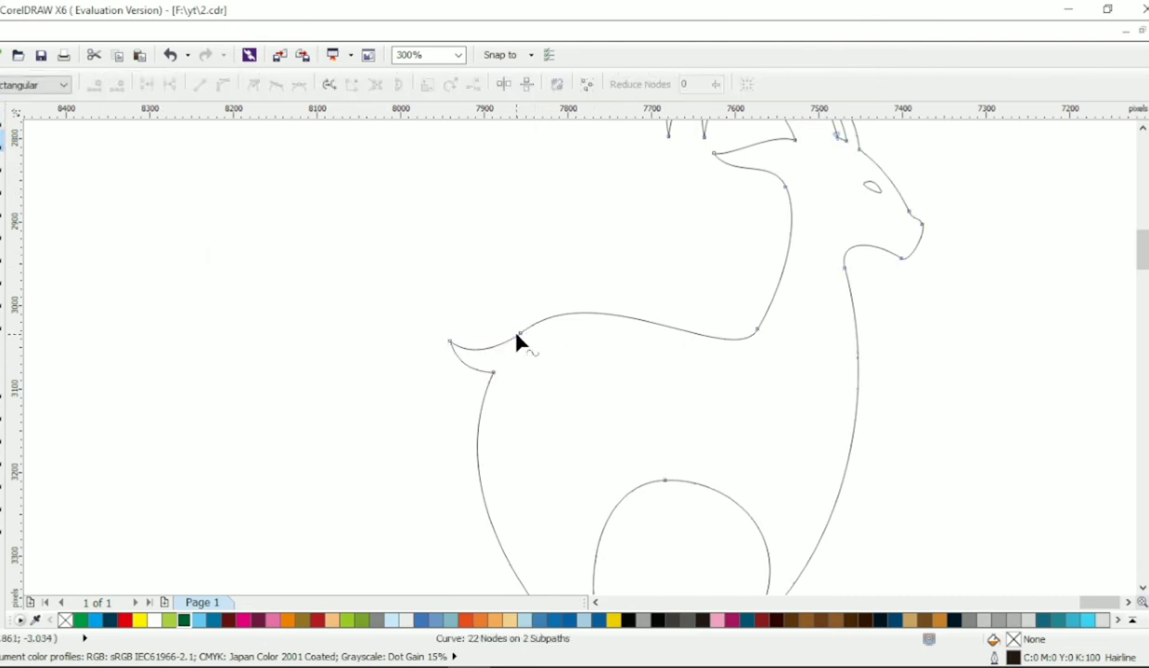
{"action": "left_click", "coordinate": [2, 119]}
{"action": "left_click", "coordinate": [428, 364]}
{"action": "scroll", "coordinate": [428, 365], "scroll_direction": "down", "scroll_amount": 1}
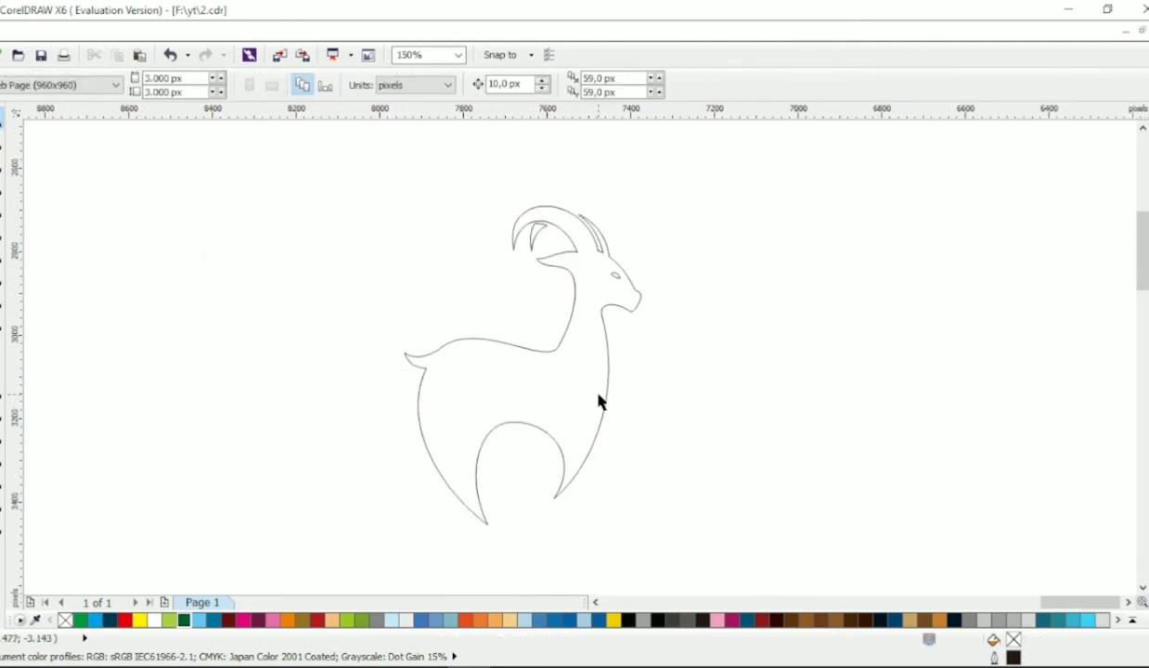
Pull both leg tips slightly upward and inward, and refine the arch between them and the chest curve
{"action": "left_click", "coordinate": [505, 346]}
{"action": "scroll", "coordinate": [497, 427], "scroll_direction": "down", "scroll_amount": 2}
{"action": "key", "text": "space"}
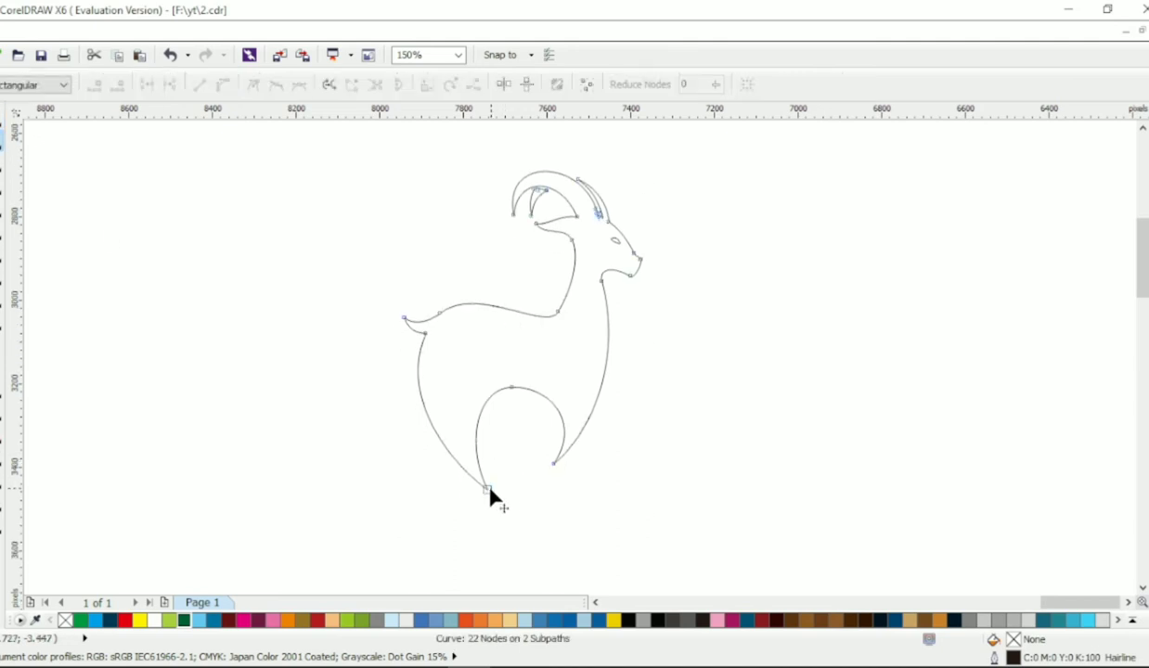
{"action": "left_click_drag", "start_coordinate": [488, 490], "coordinate": [547, 451]}
{"action": "left_click_drag", "start_coordinate": [574, 411], "coordinate": [559, 421]}
{"action": "left_click_drag", "start_coordinate": [591, 414], "coordinate": [584, 415]}
{"action": "scroll", "coordinate": [583, 409], "scroll_direction": "down", "scroll_amount": 1}
{"action": "key", "text": "space"}
{"action": "left_click", "coordinate": [636, 388]}
{"action": "scroll", "coordinate": [636, 389], "scroll_direction": "down", "scroll_amount": 1}
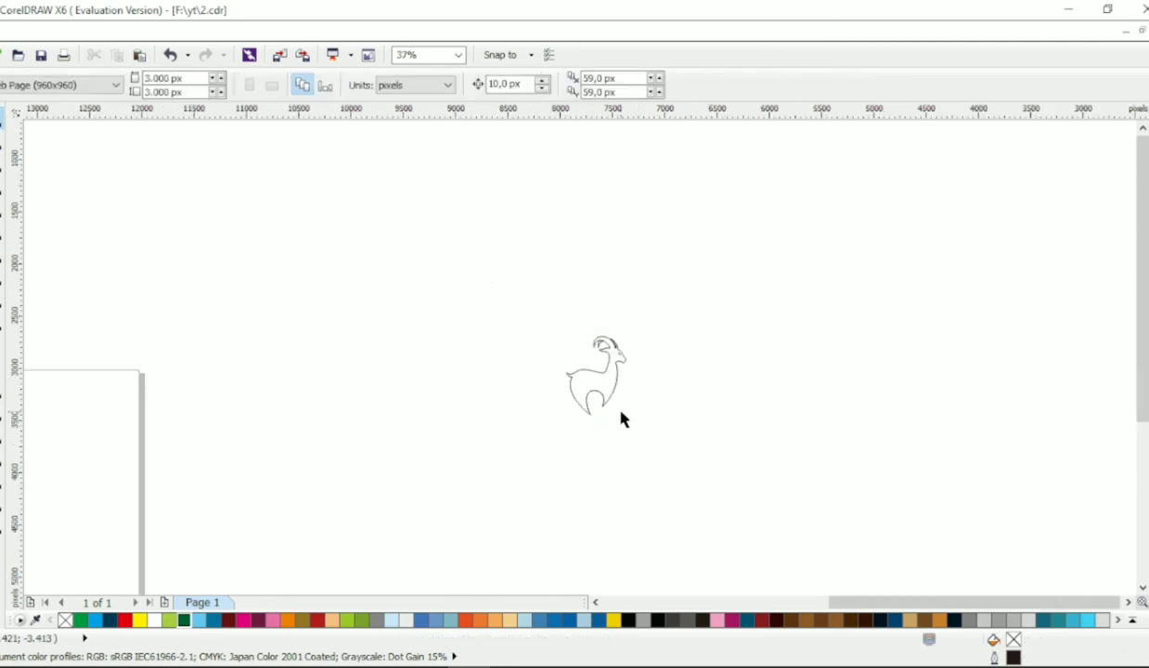
Trim the eye shape out of the body, and delete the separate eye shape
{"action": "scroll", "coordinate": [621, 409], "scroll_direction": "up", "scroll_amount": 2}
{"action": "scroll", "coordinate": [651, 265], "scroll_direction": "up", "scroll_amount": 3}
{"action": "left_click", "coordinate": [603, 268]}
{"action": "left_click", "coordinate": [618, 237]}
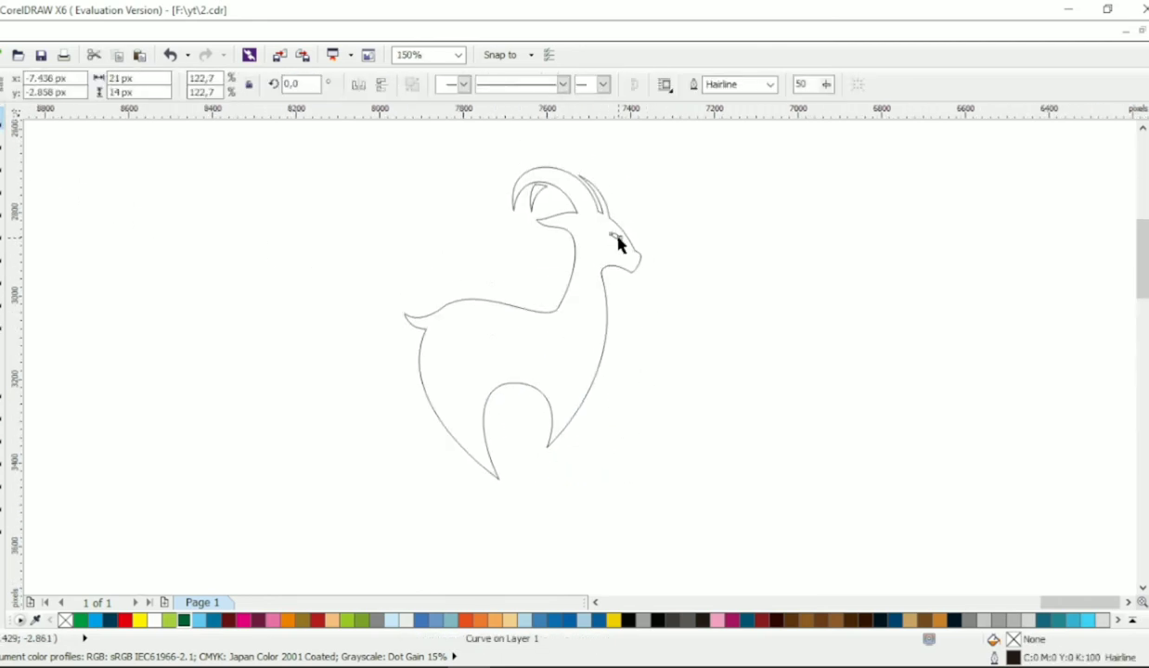
{"action": "left_click", "coordinate": [603, 278], "text": "shift"}
{"action": "left_click", "coordinate": [543, 84]}
{"action": "left_click", "coordinate": [670, 177]}
{"action": "left_click", "coordinate": [617, 237]}
{"action": "key", "text": "Delete"}
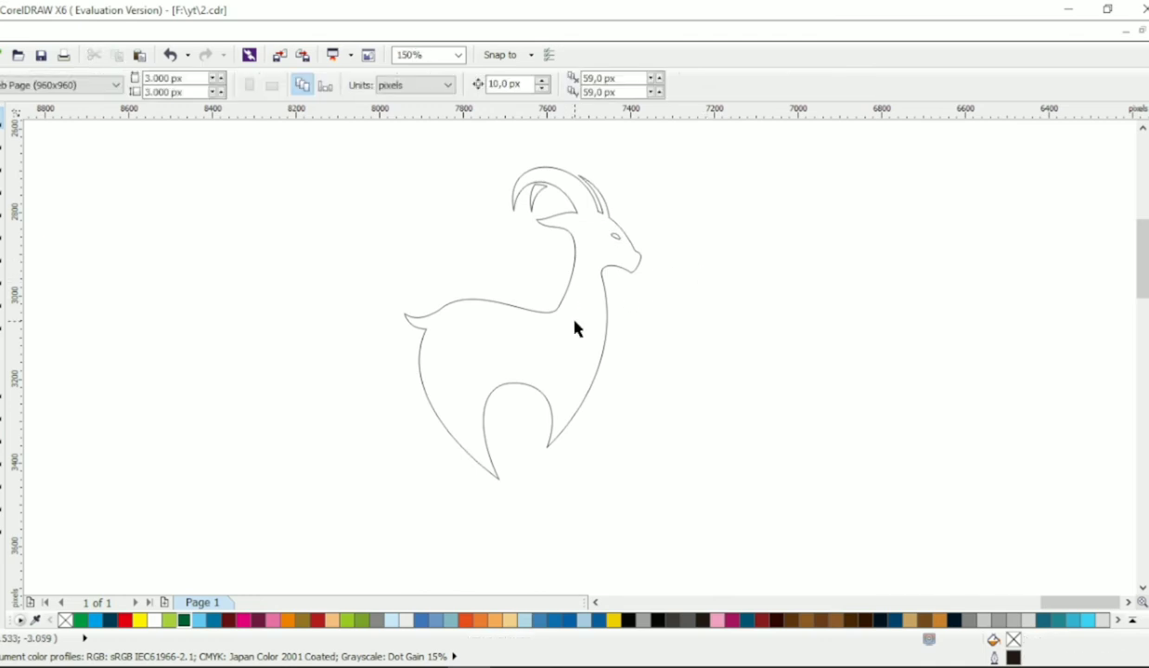
Fill the goat with dark brown (R72 G36 B5) and remove its outline
{"action": "left_click", "coordinate": [605, 349]}
{"action": "left_click", "coordinate": [850, 620]}
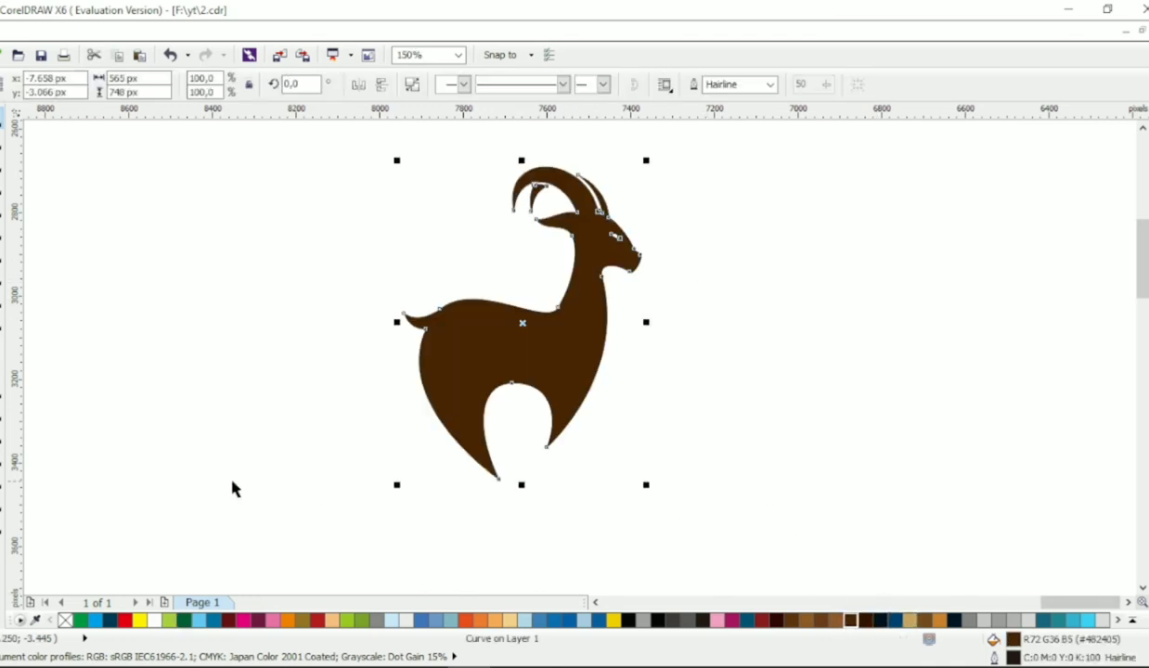
{"action": "left_click", "coordinate": [525, 387]}
{"action": "left_click", "coordinate": [583, 206]}
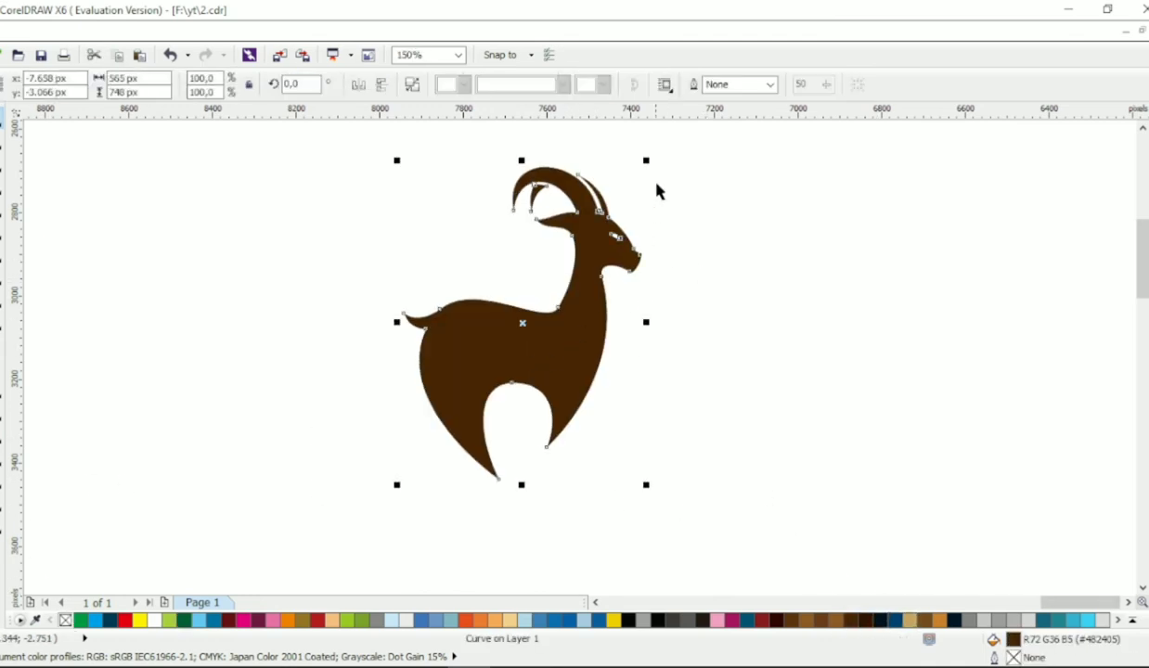
Scale the filled goat down slightly around its centre
{"action": "left_click_drag", "start_coordinate": [646, 159], "coordinate": [613, 197]}
{"action": "left_click", "coordinate": [710, 294]}
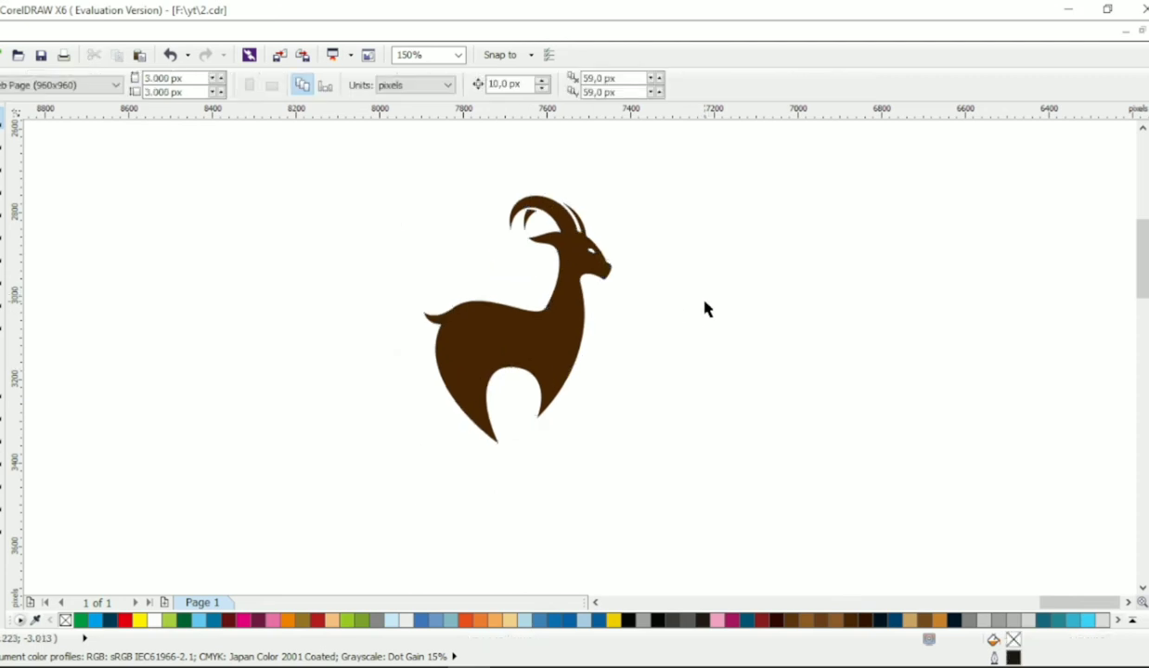
Add the text THE GOAT in capitals just below the goat's legs
{"action": "left_click", "coordinate": [407, 487]}
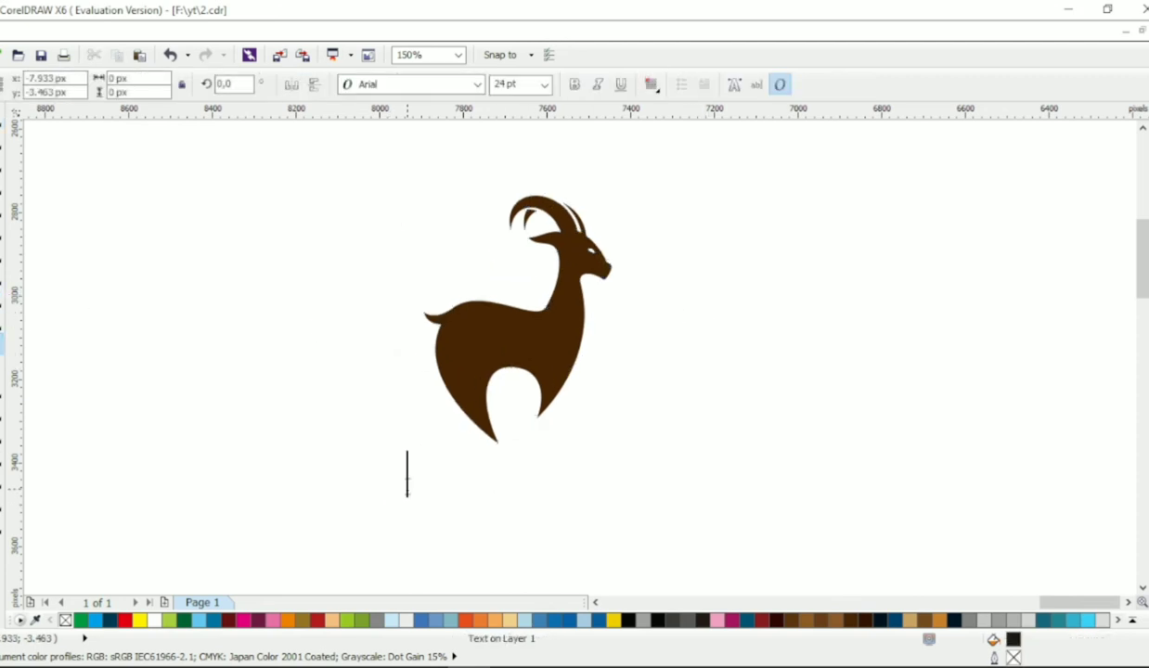
{"action": "type", "text": "THE"}
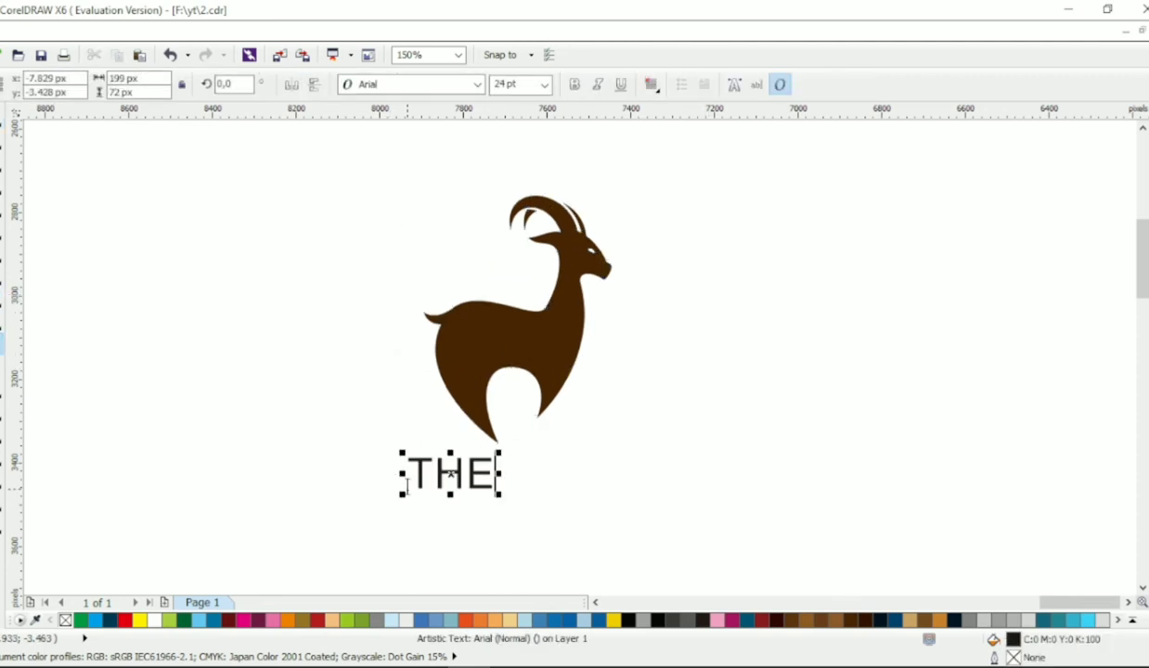
{"action": "type", "text": " FOAT"}
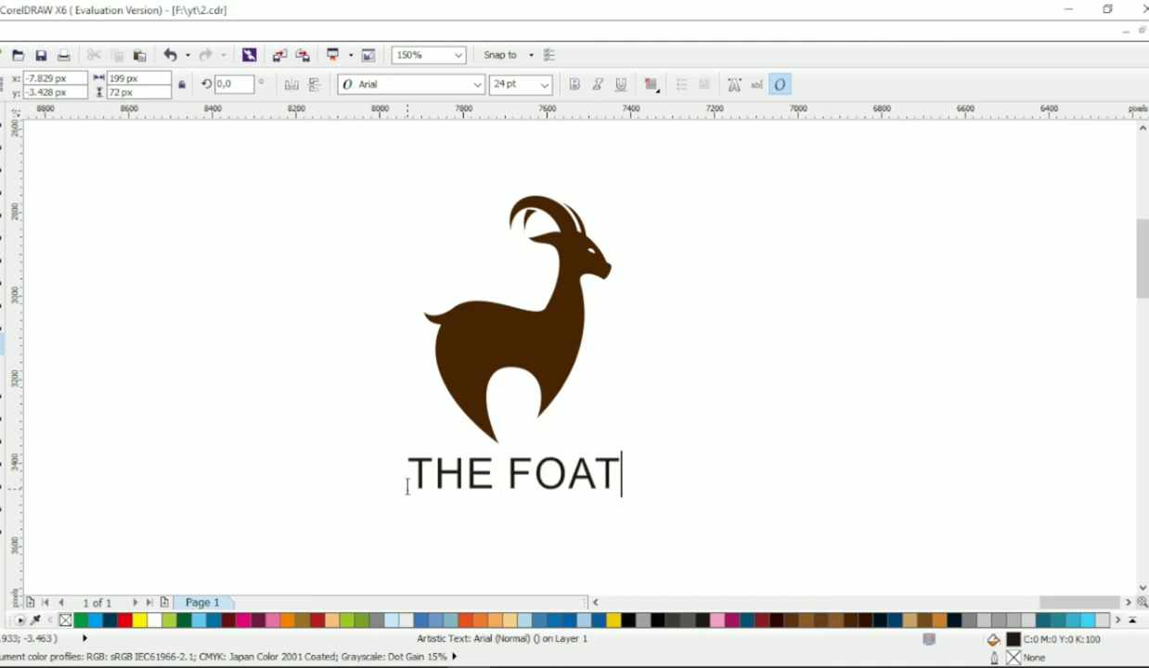
{"action": "key", "text": "Left"}
{"action": "key", "text": "Left"}
{"action": "key", "text": "Left"}
{"action": "key", "text": "BackSpace"}
{"action": "type", "text": "G"}
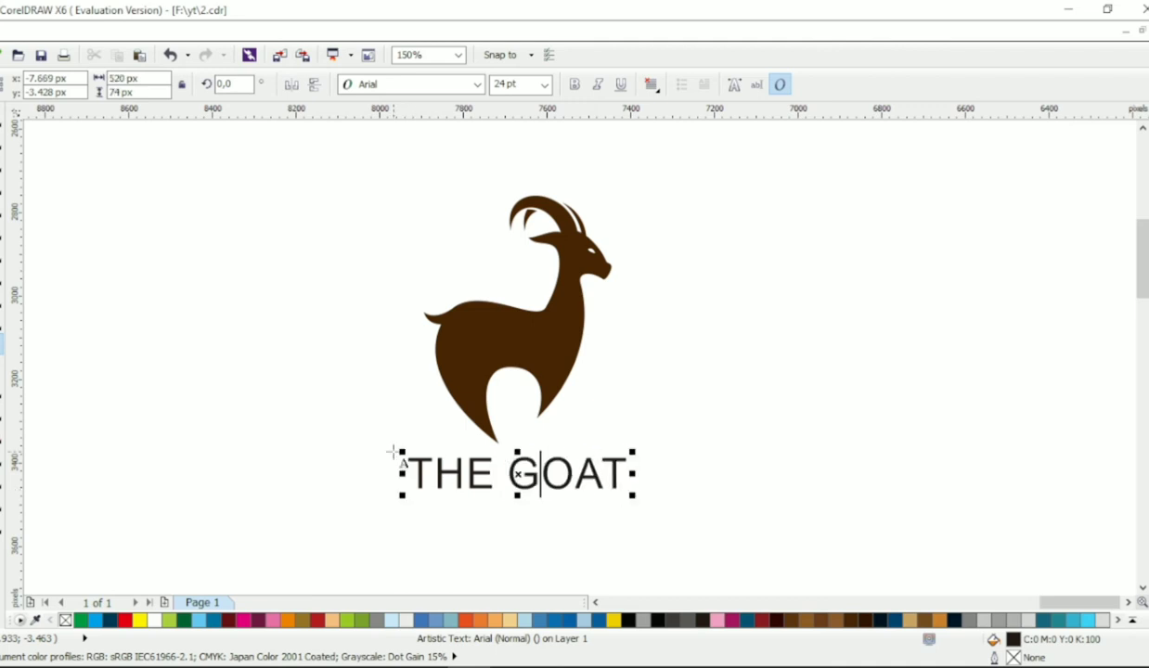
Set the THE GOAT text in bold Calibri
{"action": "left_click", "coordinate": [477, 85]}
{"action": "left_click", "coordinate": [409, 122]}
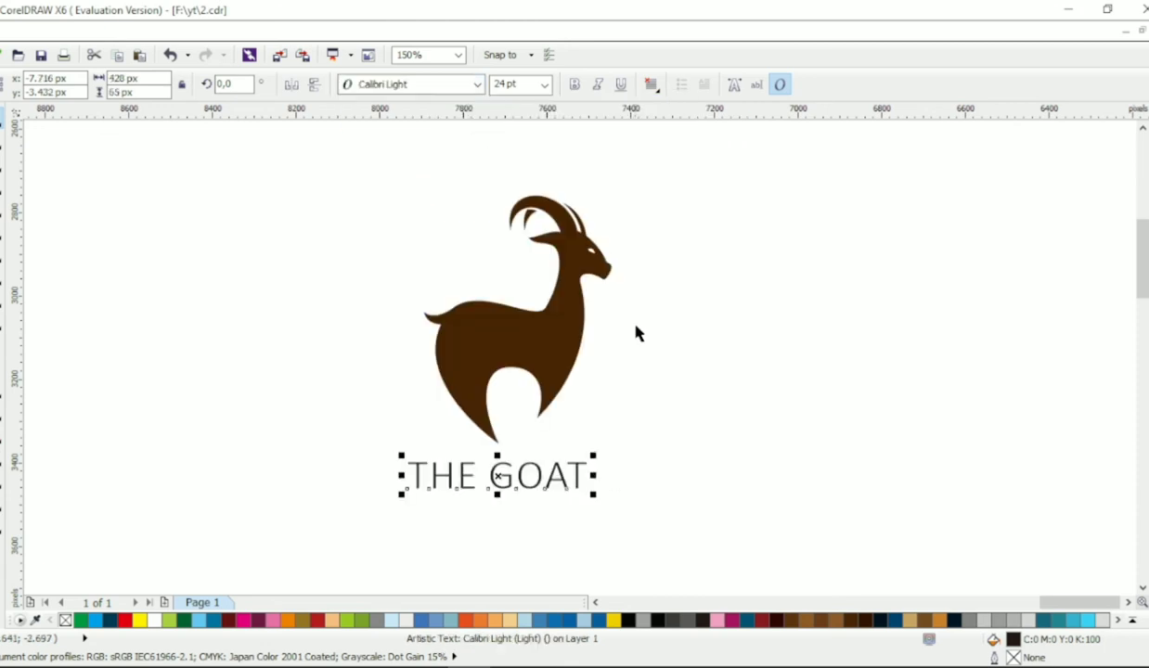
{"action": "left_click", "coordinate": [477, 84]}
{"action": "left_click", "coordinate": [436, 120]}
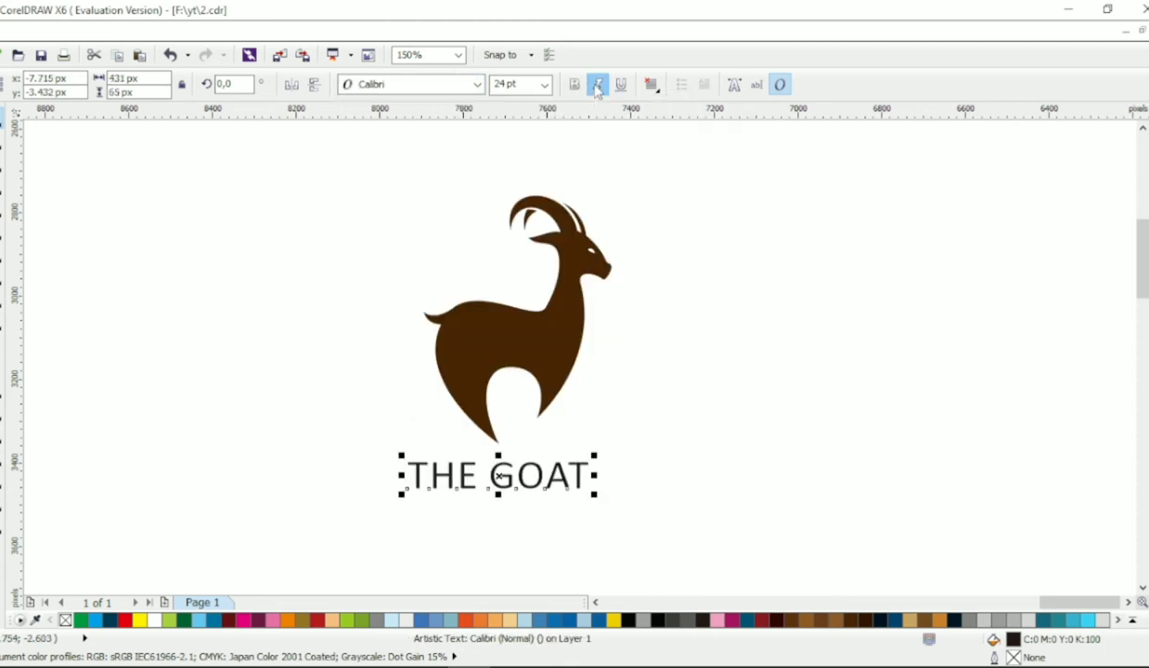
{"action": "left_click", "coordinate": [574, 85]}
Enlarge the THE GOAT text to about 28.8 pt and centre it horizontally under the goat
{"action": "key", "text": "Escape"}
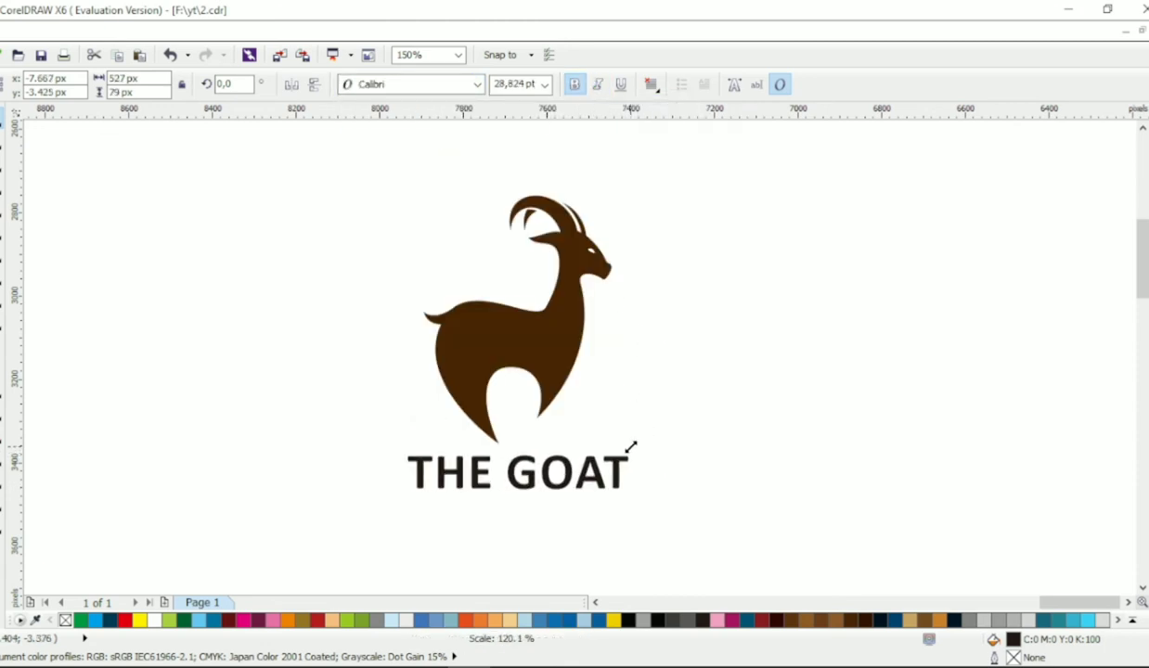
{"action": "left_click_drag", "start_coordinate": [713, 162], "coordinate": [320, 520]}
{"action": "left_click", "coordinate": [363, 340]}
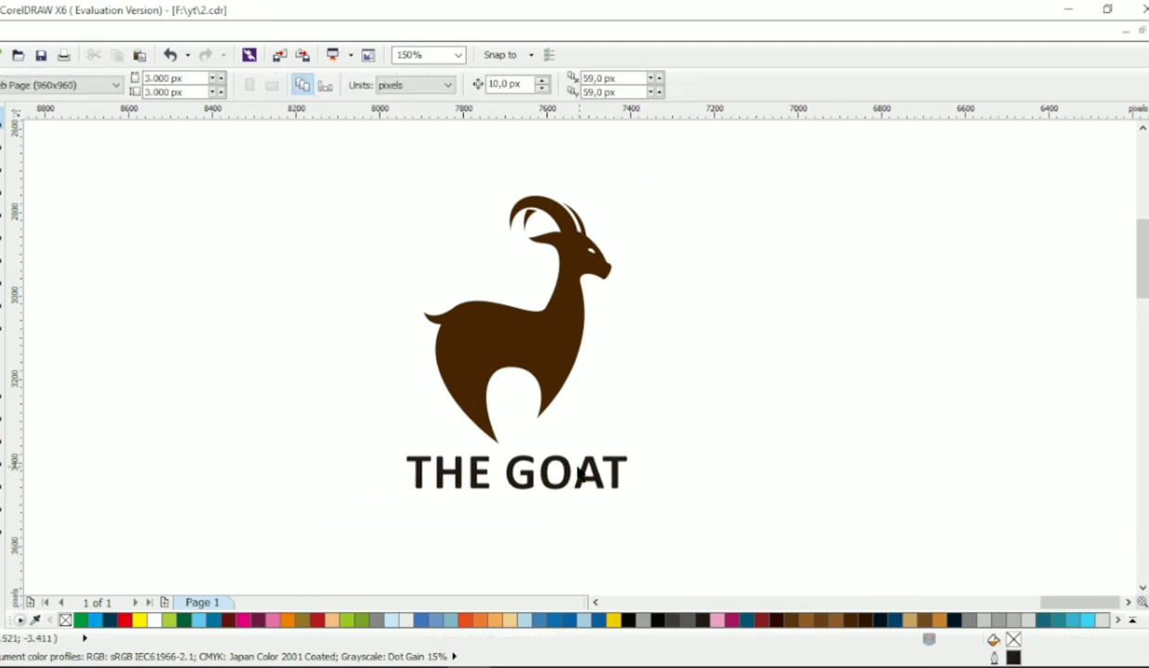
Draw a closed two-node Bezier shape inside the leg arch, from the arch's top down beside the front leg tip
{"action": "scroll", "coordinate": [546, 418], "scroll_direction": "up", "scroll_amount": 2}
{"action": "left_click", "coordinate": [6, 204]}
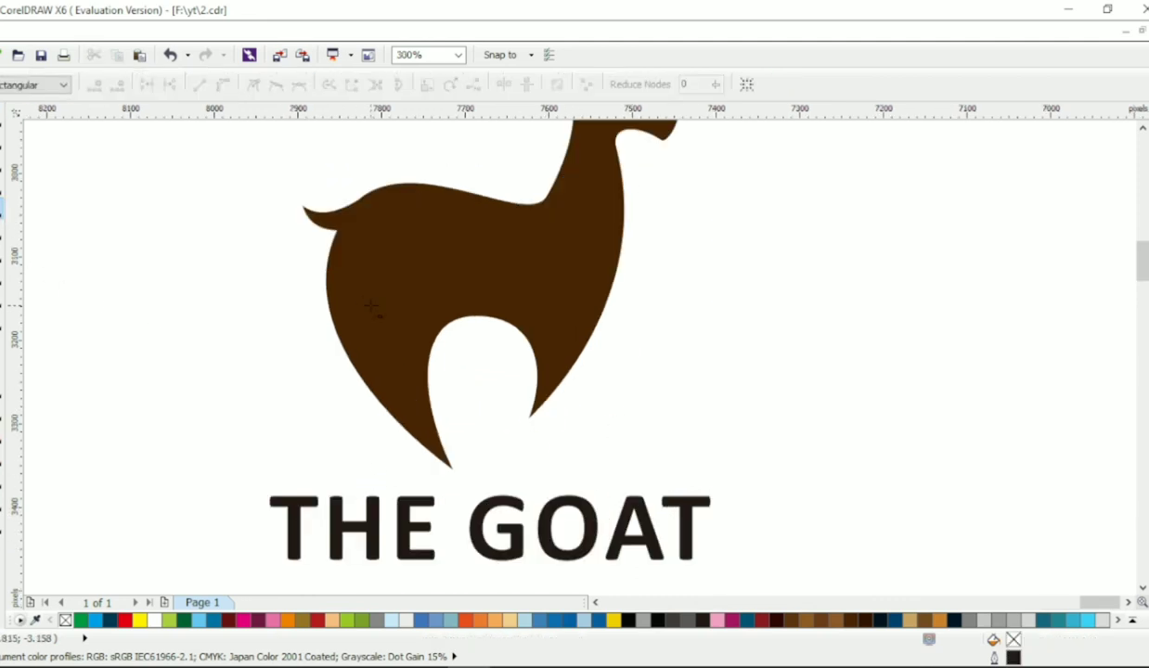
{"action": "left_click", "coordinate": [469, 325]}
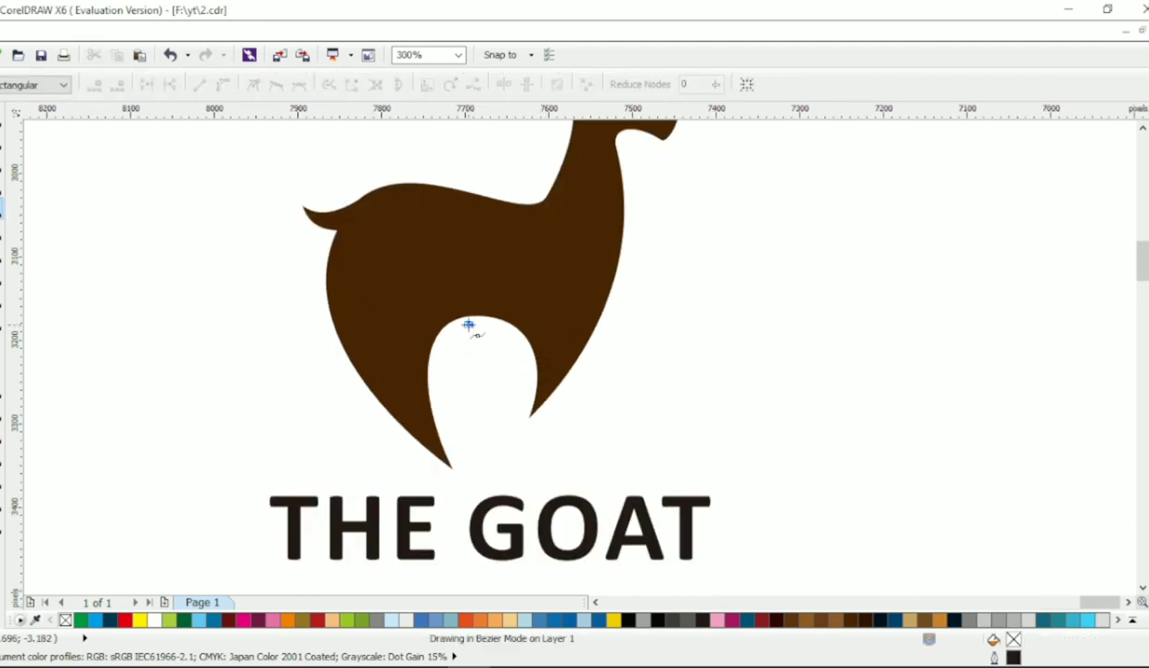
{"action": "left_click", "coordinate": [509, 452]}
{"action": "left_click_drag", "start_coordinate": [467, 325], "coordinate": [467, 325]}
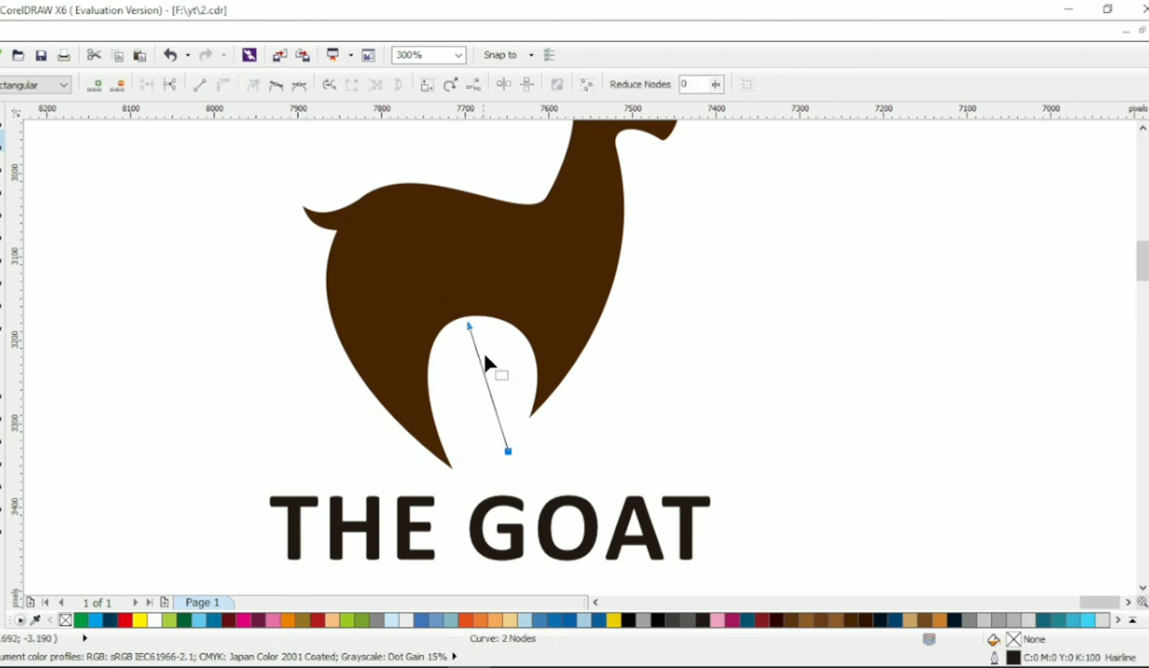
Bend both sides of the new shape into a thin tapered crescent that follows the inner edge of the front leg
{"action": "left_click_drag", "start_coordinate": [486, 381], "coordinate": [542, 319]}
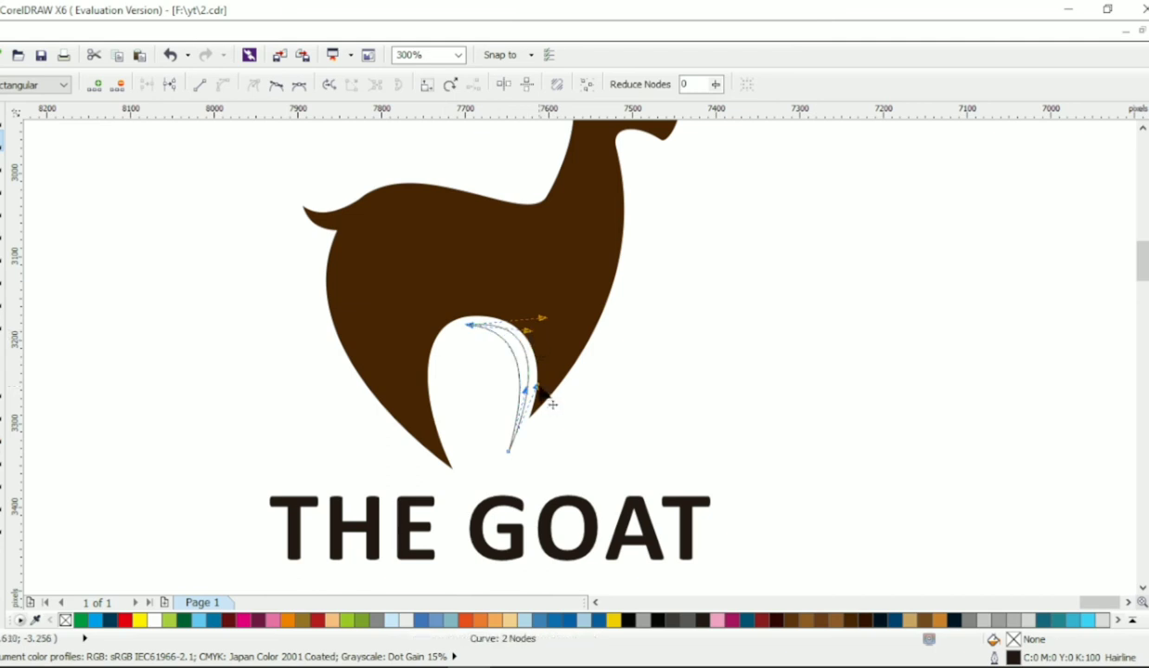
{"action": "mouse_move", "coordinate": [538, 391]}
{"action": "left_mouse_down"}
{"action": "mouse_move", "coordinate": [547, 401]}
{"action": "mouse_move", "coordinate": [530, 392]}
{"action": "left_mouse_up"}
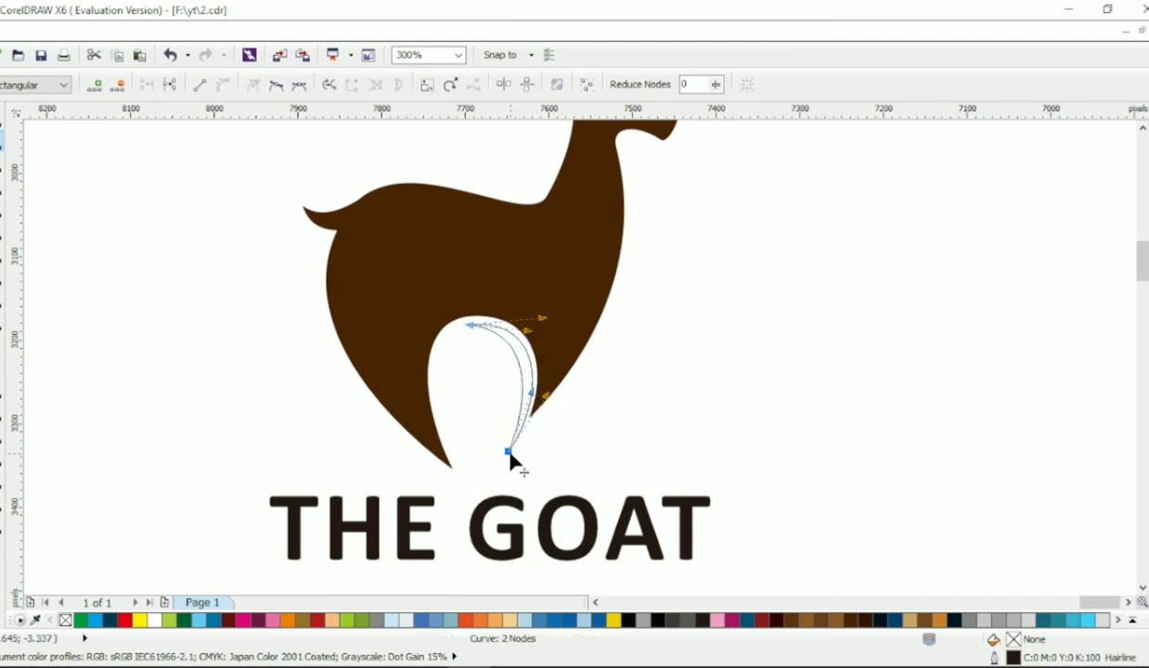
{"action": "left_click_drag", "start_coordinate": [508, 452], "coordinate": [506, 453]}
{"action": "left_click_drag", "start_coordinate": [524, 397], "coordinate": [540, 405]}
Weld the crescent leg shape to the goat's body so it takes the same dark brown fill
{"action": "left_click", "coordinate": [3, 125]}
{"action": "left_click", "coordinate": [403, 236], "text": "shift"}
{"action": "left_click", "coordinate": [518, 84]}
{"action": "key", "text": "Escape"}
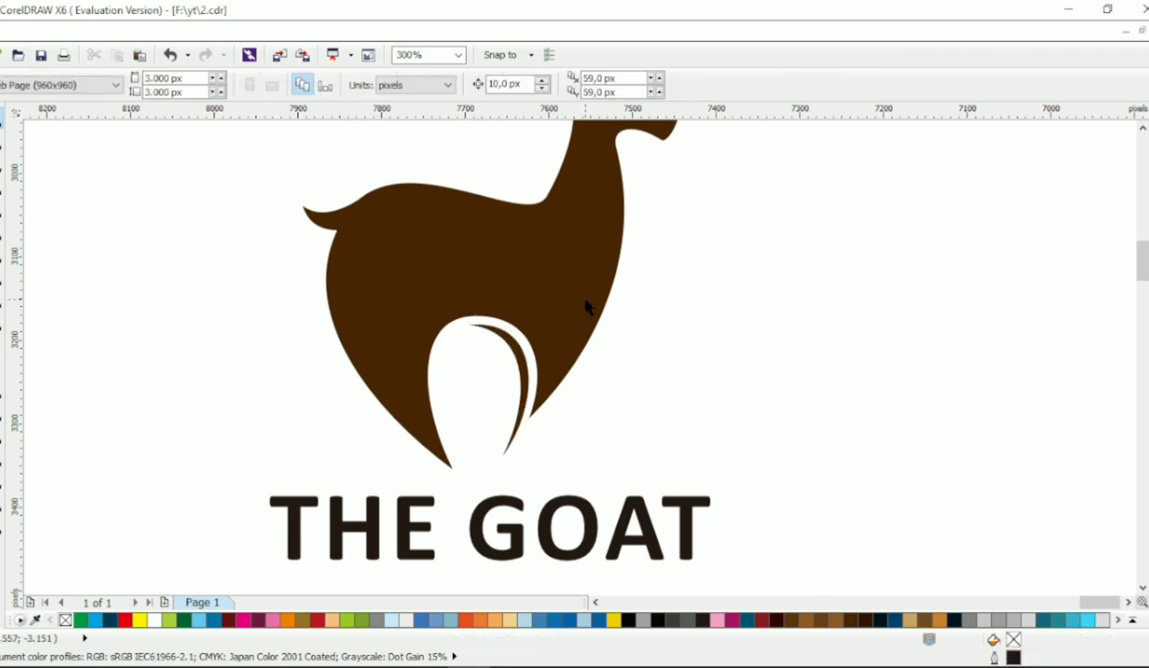
{"action": "scroll", "coordinate": [620, 297], "scroll_direction": "down", "scroll_amount": 1}
{"action": "scroll", "coordinate": [623, 280], "scroll_direction": "up", "scroll_amount": 2}
{"action": "key", "text": "space"}
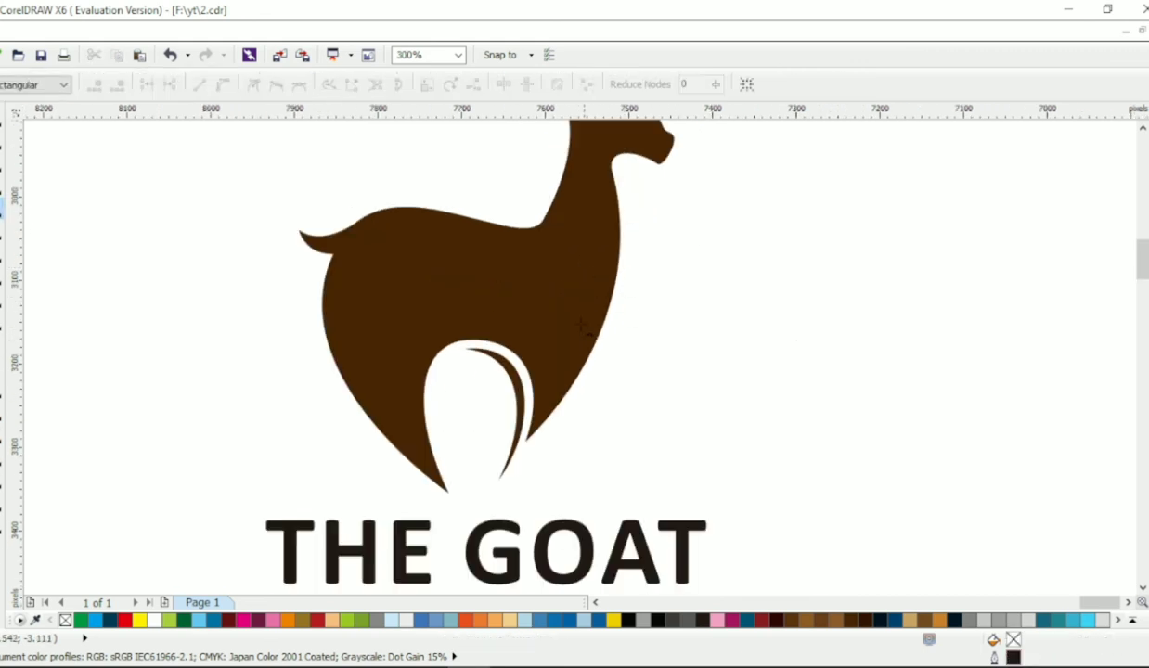
{"action": "key", "text": "space"}
{"action": "scroll", "coordinate": [269, 242], "scroll_direction": "down", "scroll_amount": 2}
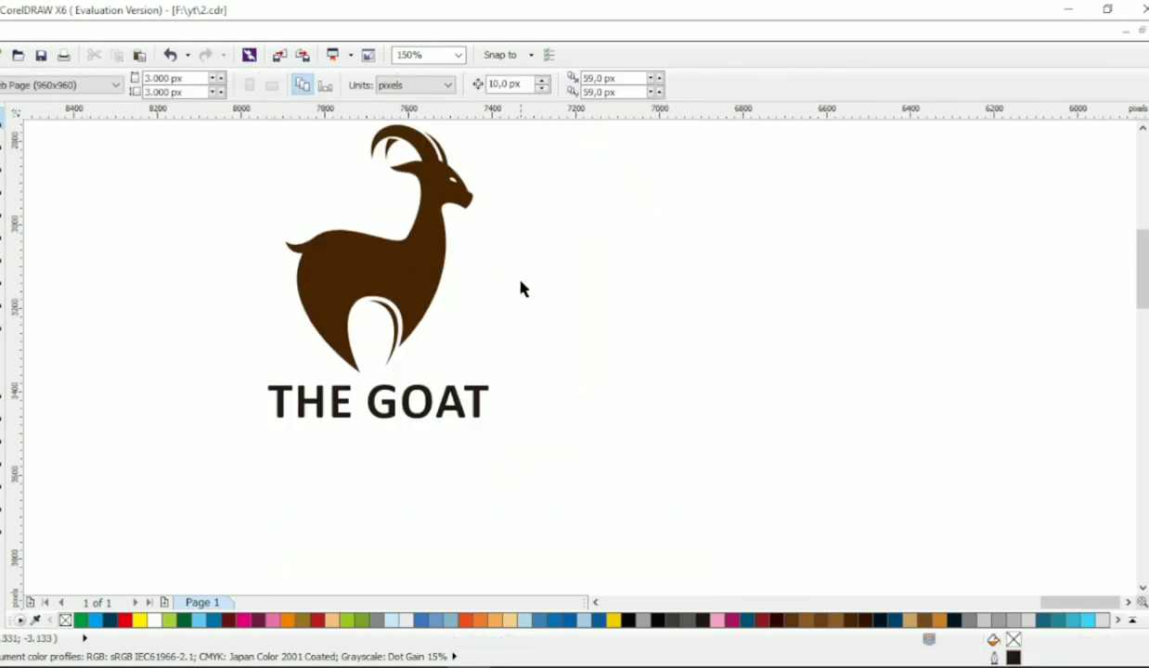
{"action": "scroll", "coordinate": [547, 293], "scroll_direction": "left", "scroll_amount": 1}
{"action": "scroll", "coordinate": [548, 298], "scroll_direction": "up", "scroll_amount": 1}
{"action": "scroll", "coordinate": [584, 301], "scroll_direction": "left", "scroll_amount": 1}
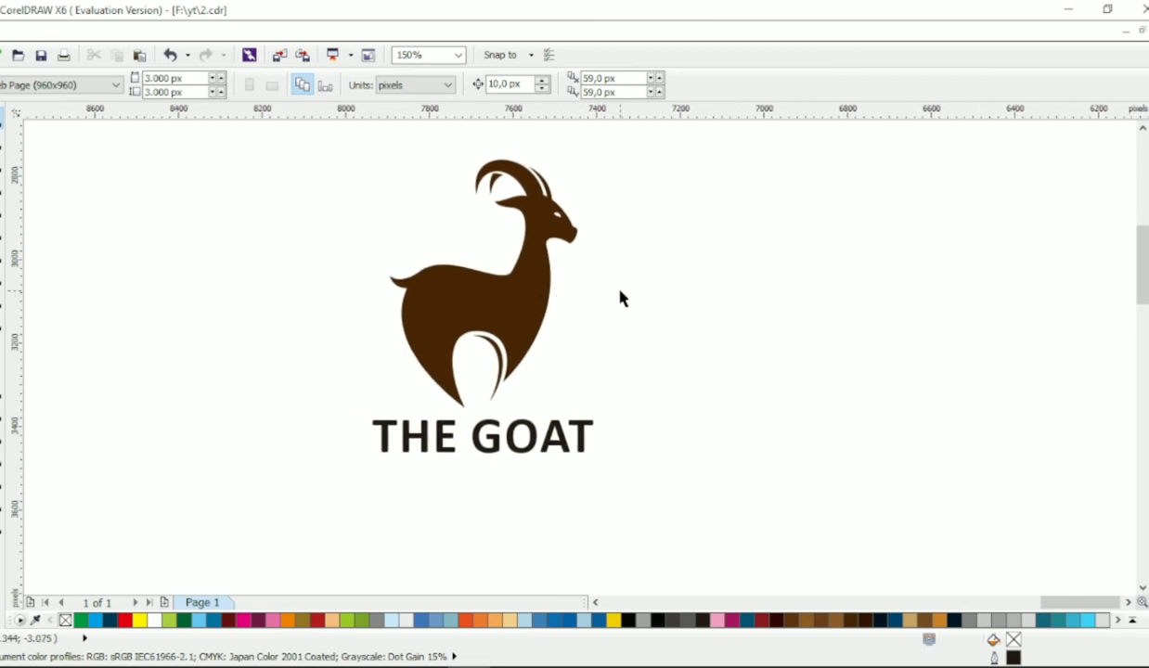
Fill the THE GOAT text with the goat's dark brown (R72 G36 B5)
{"action": "left_click", "coordinate": [549, 438]}
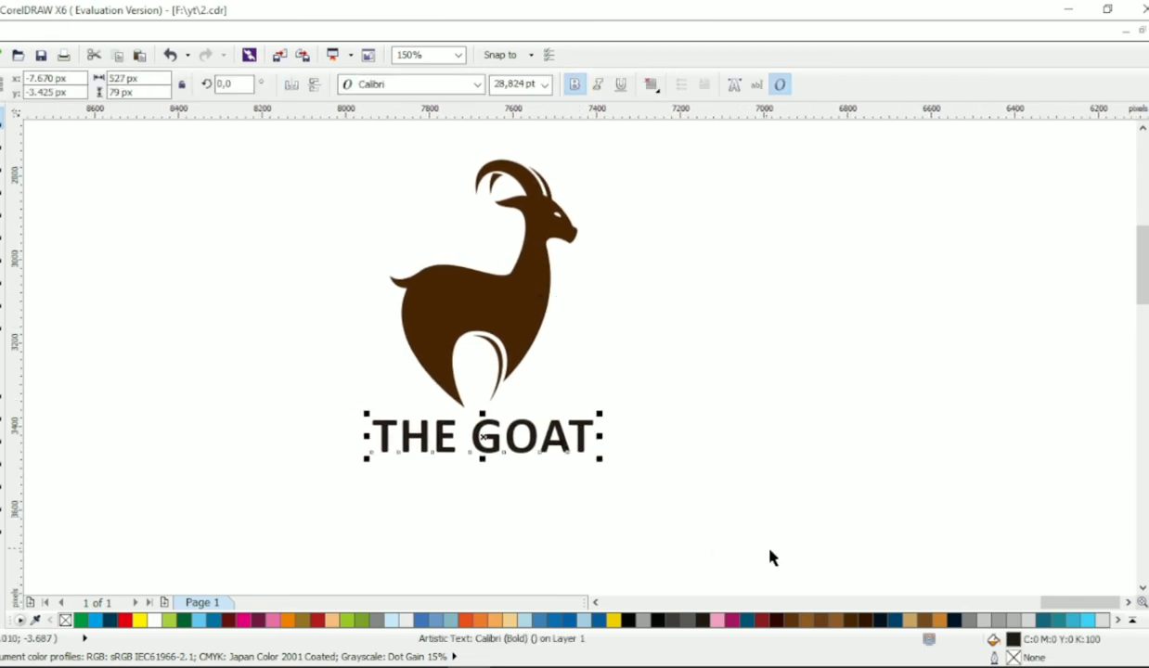
{"action": "left_click", "coordinate": [850, 620]}
{"action": "left_click", "coordinate": [748, 470]}
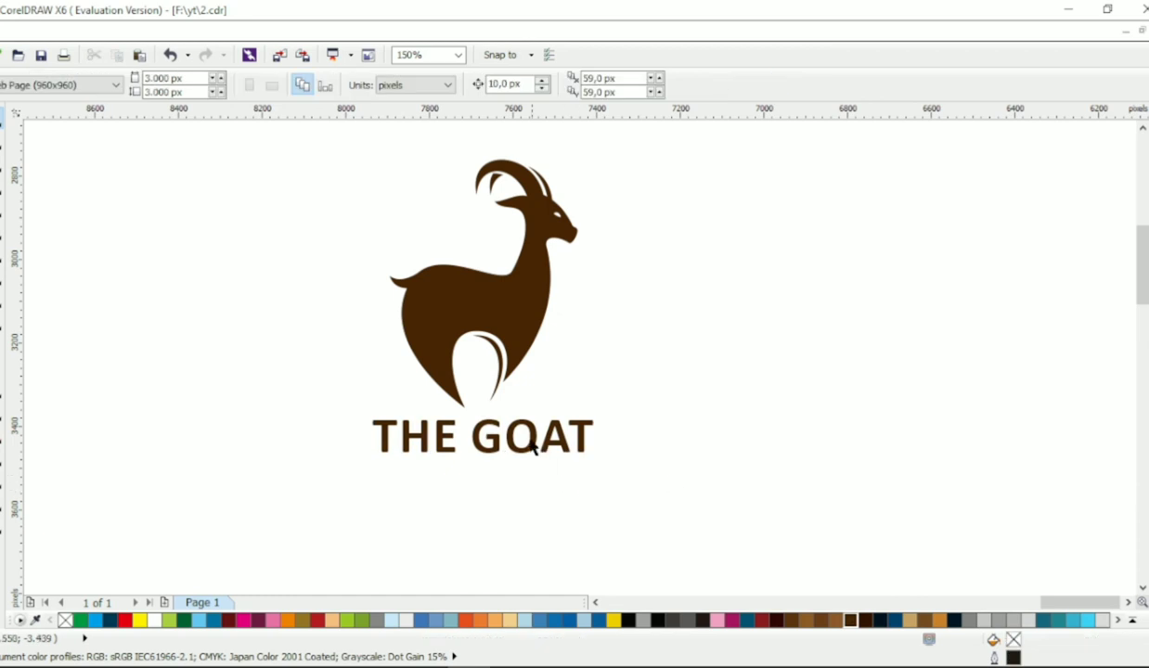
Duplicate the THE GOAT text directly below itself and replace the copy's wording with LOGO DESIGN
{"action": "left_click_drag", "start_coordinate": [531, 442], "coordinate": [531, 485]}
{"action": "right_click", "coordinate": [531, 484]}
{"action": "double_click", "coordinate": [526, 483]}
{"action": "key", "text": "ctrl+a"}
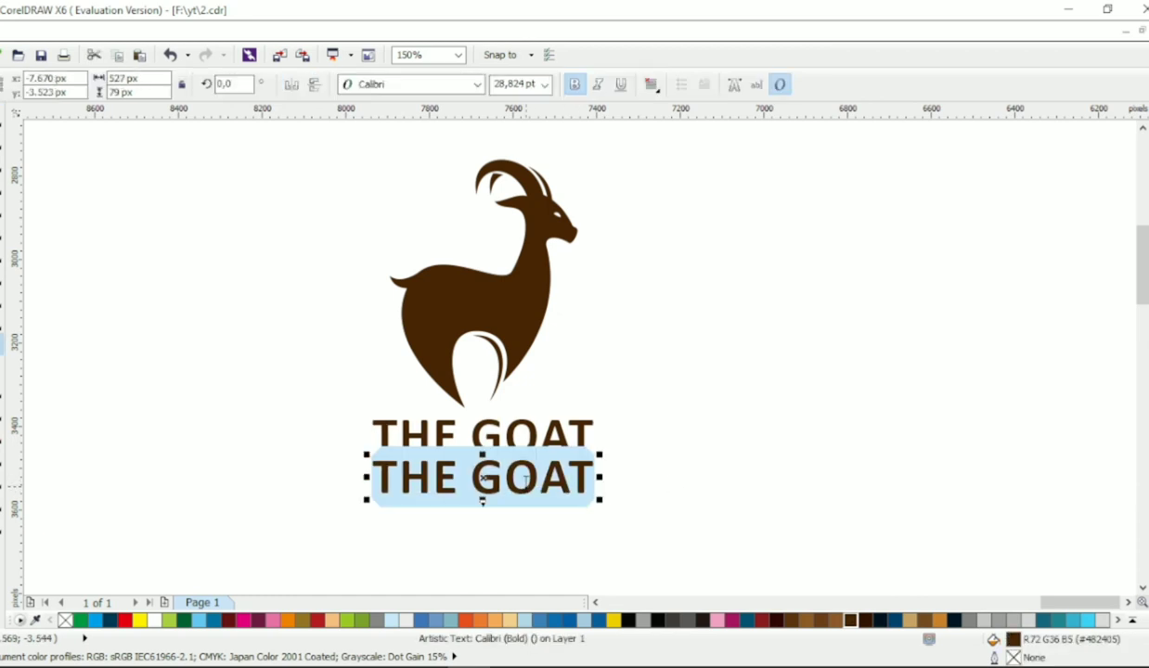
{"action": "type", "text": "LOGO DESIGN"}
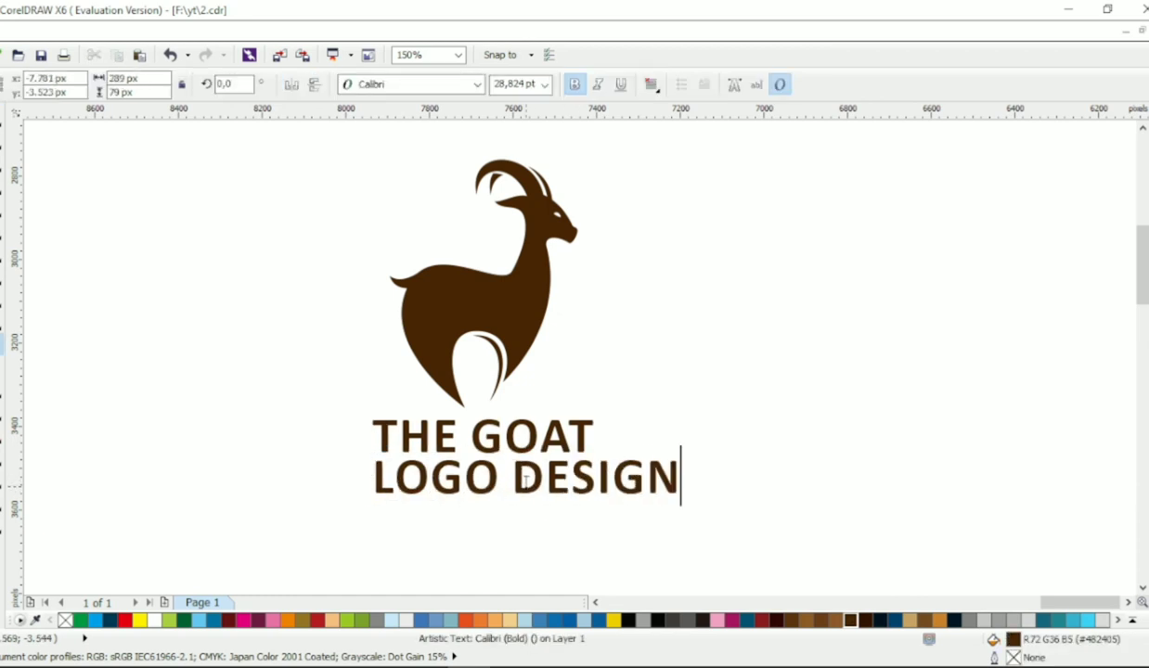
{"action": "key", "text": "ctrl+space"}
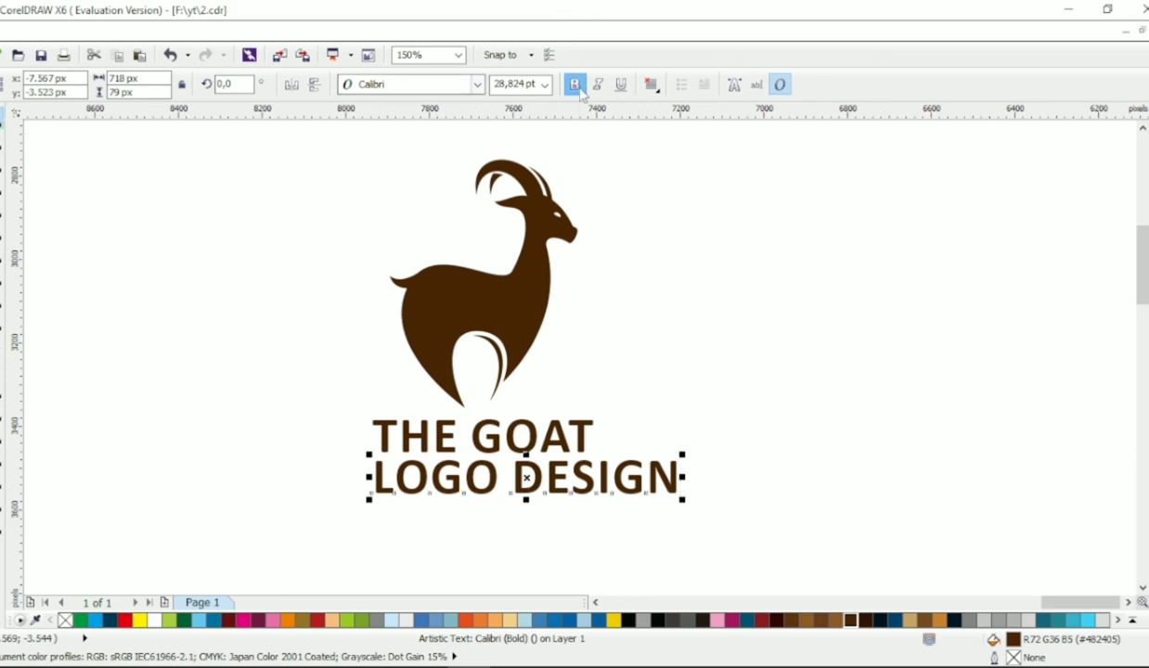
Turn off bold for the LOGO DESIGN line, shrinking it to about 7.5 pt with wider letter spacing
{"action": "left_click", "coordinate": [574, 84]}
{"action": "left_click_drag", "start_coordinate": [676, 499], "coordinate": [531, 474]}
{"action": "key", "text": "F8"}
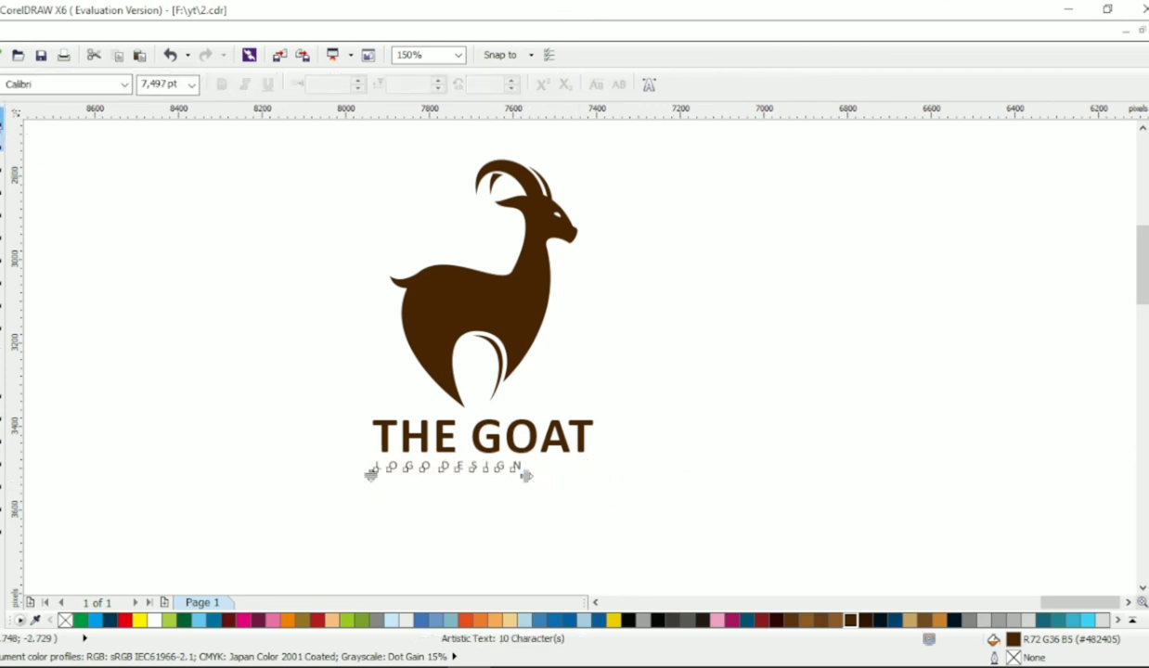
{"action": "key", "text": "ctrl+space"}
Centre the LOGO DESIGN line under THE GOAT and move both text lines slightly down from the goat
{"action": "left_click", "coordinate": [716, 211]}
{"action": "left_click_drag", "start_coordinate": [700, 141], "coordinate": [246, 523]}
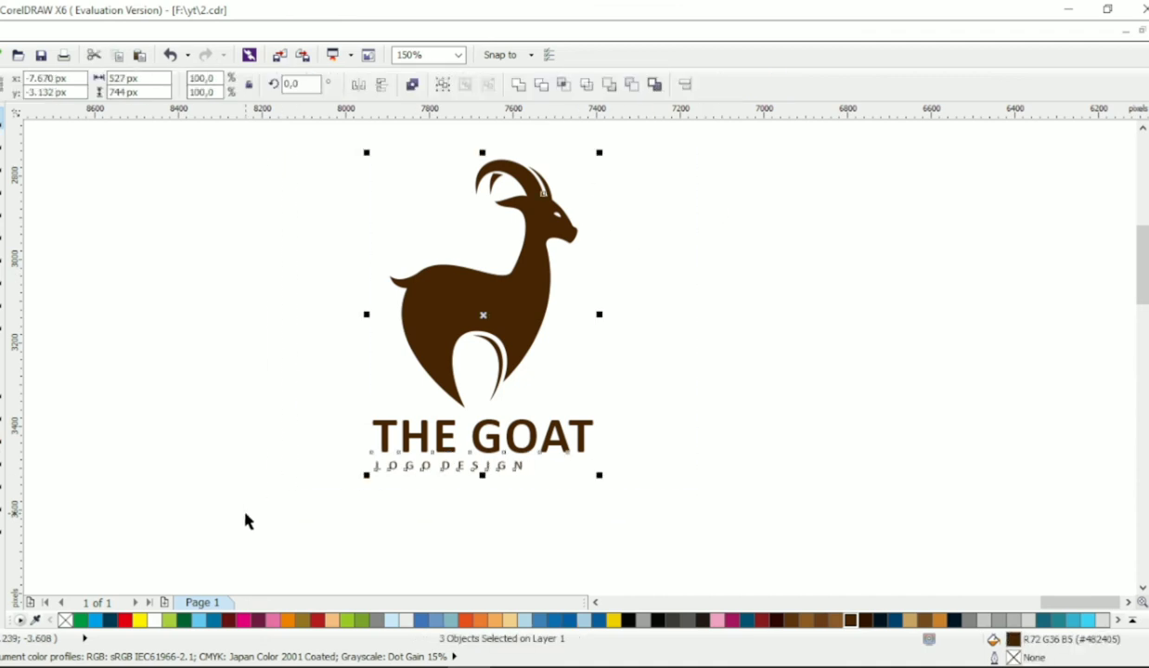
{"action": "left_click", "coordinate": [703, 394]}
{"action": "left_click_drag", "start_coordinate": [682, 388], "coordinate": [356, 520]}
{"action": "left_click_drag", "start_coordinate": [436, 448], "coordinate": [436, 455]}
{"action": "left_click", "coordinate": [590, 402]}
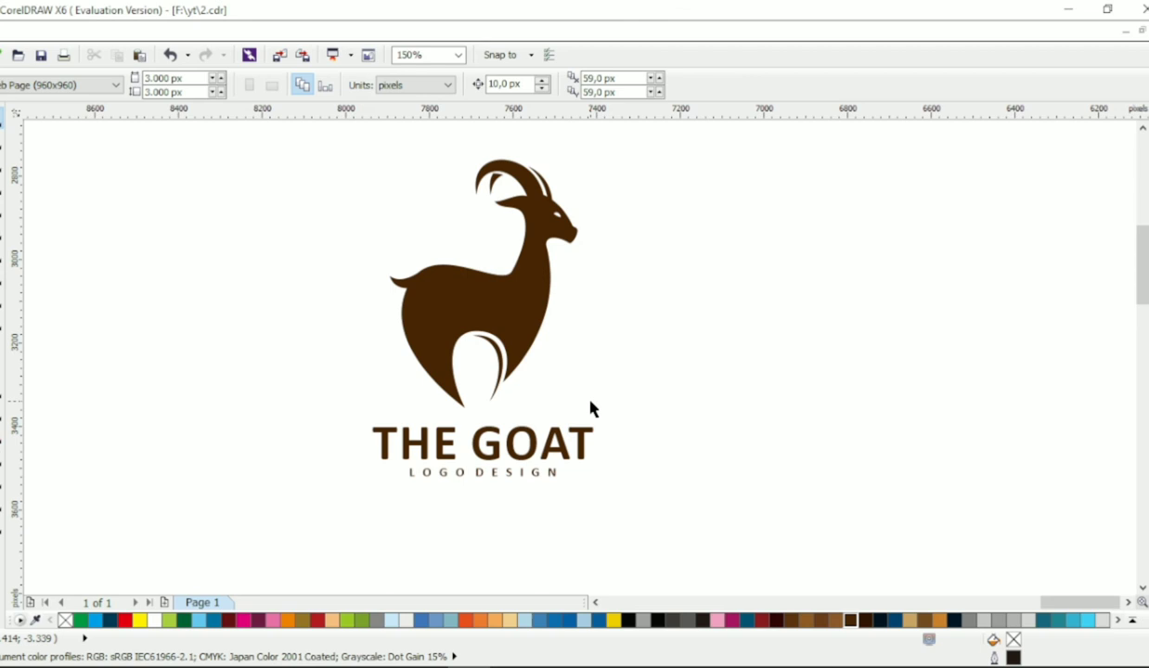